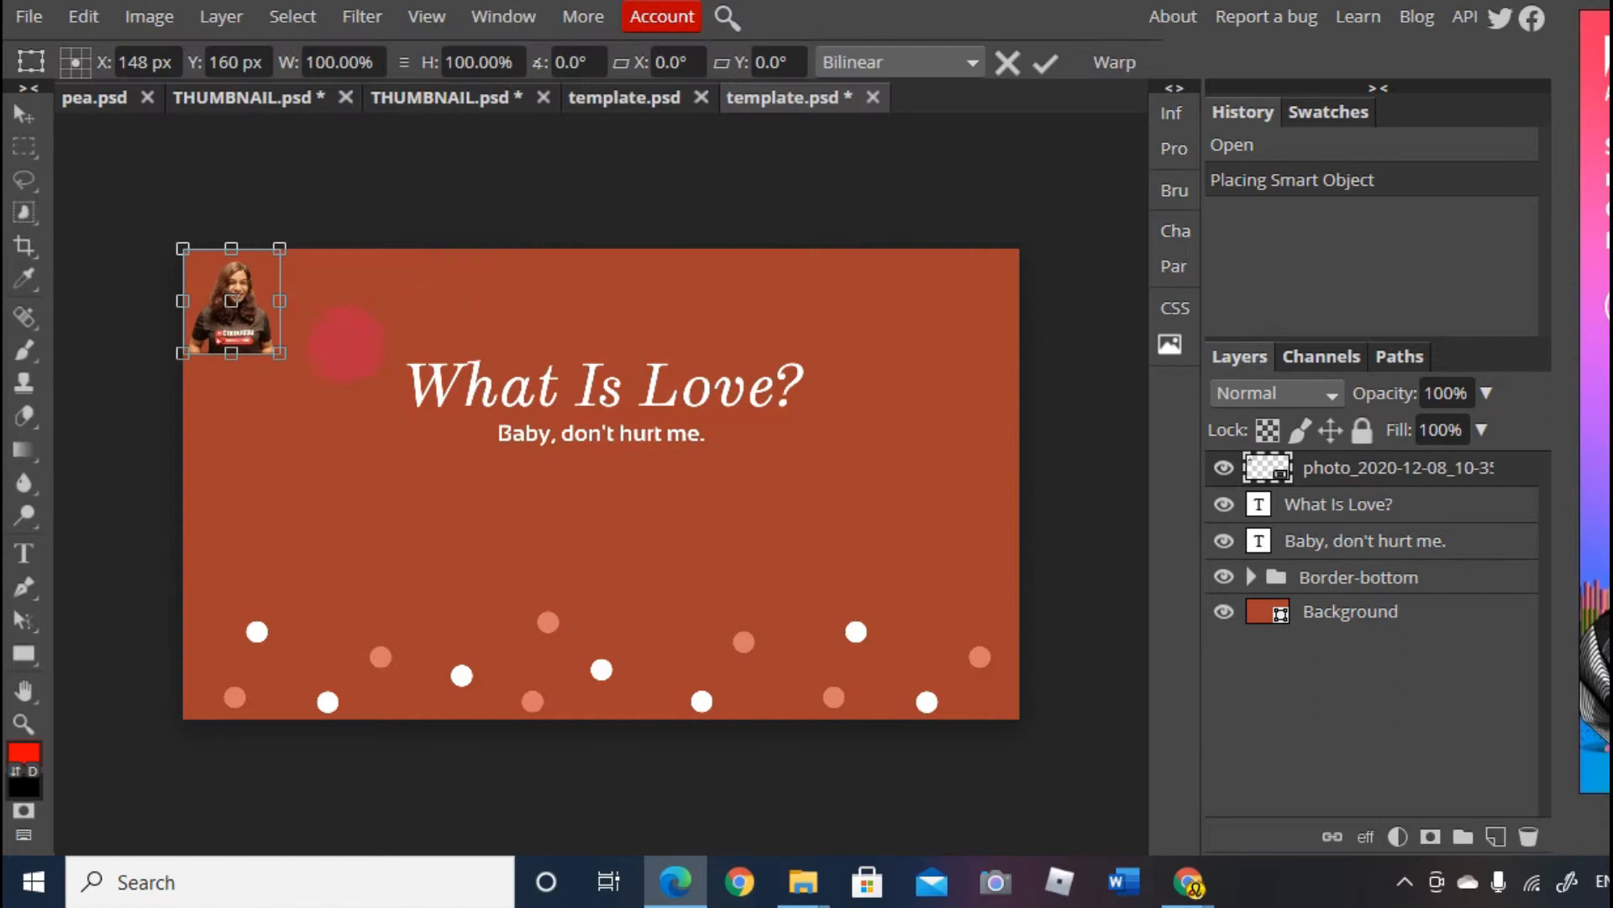
Move the placed photo over the start of the title and enlarge it to about 212% width and 216% height.
drag(271, 313, 323, 654)
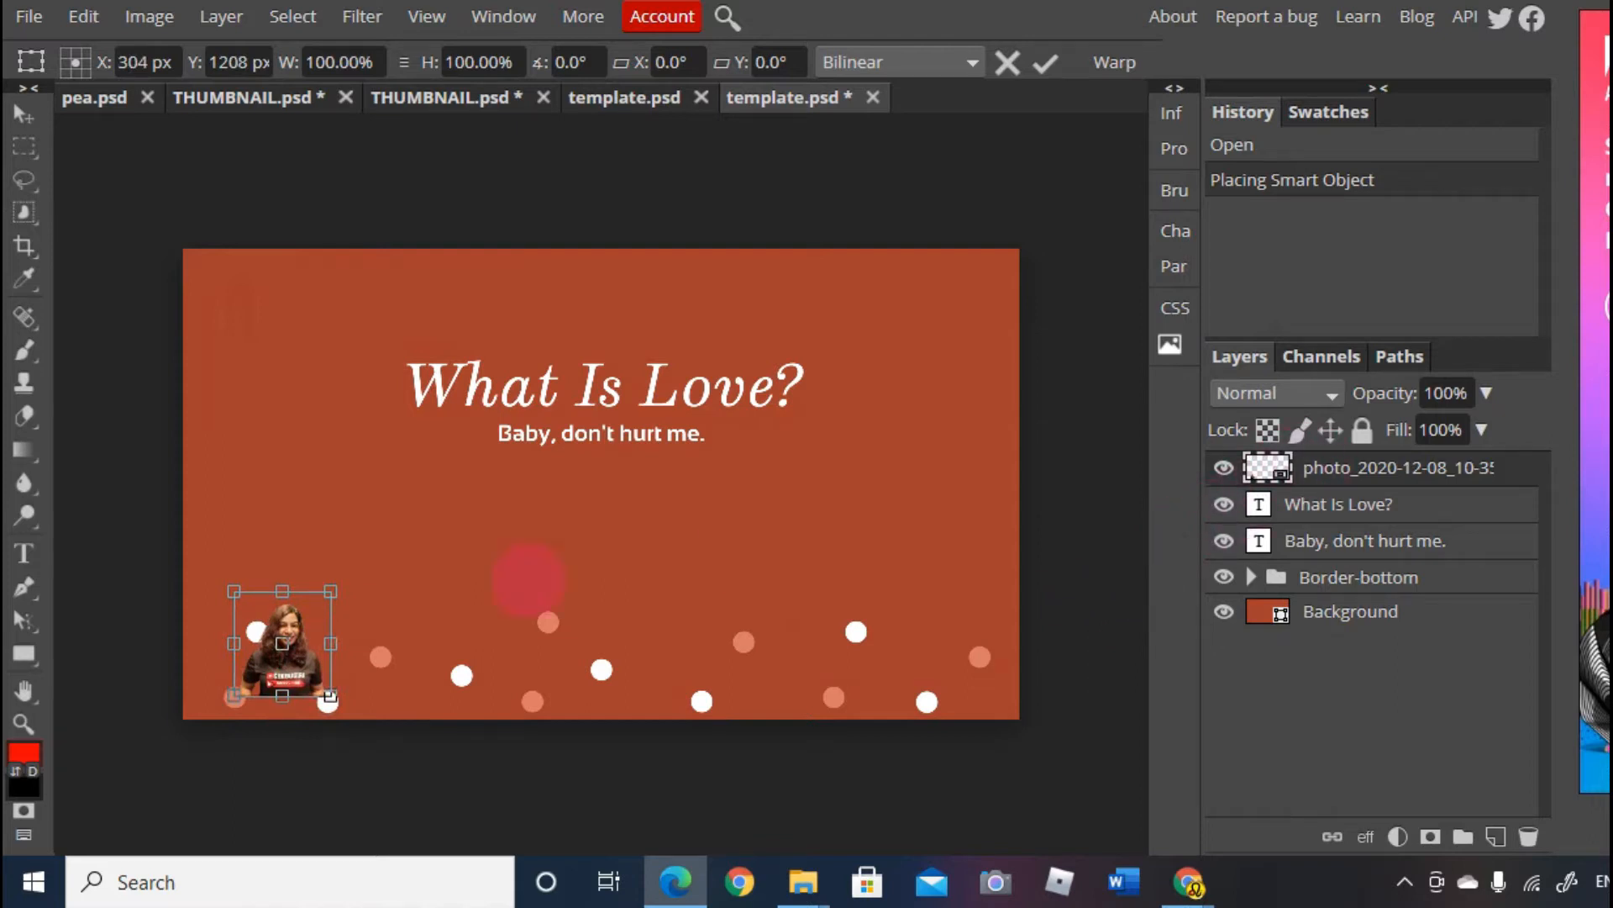
drag(248, 635, 241, 512)
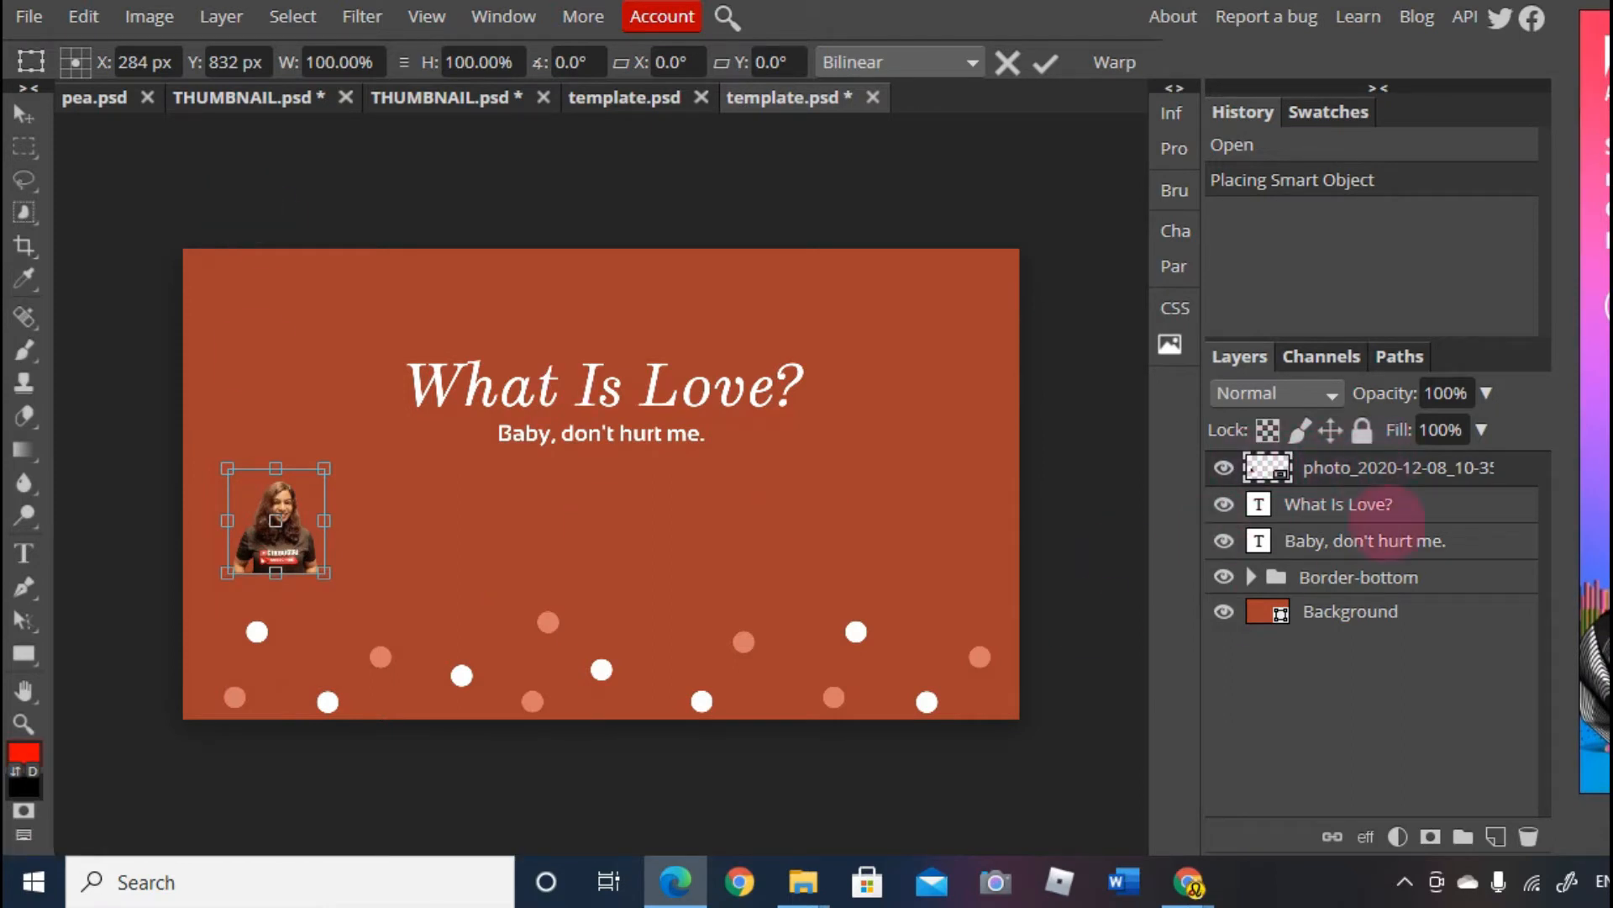
drag(277, 521, 481, 384)
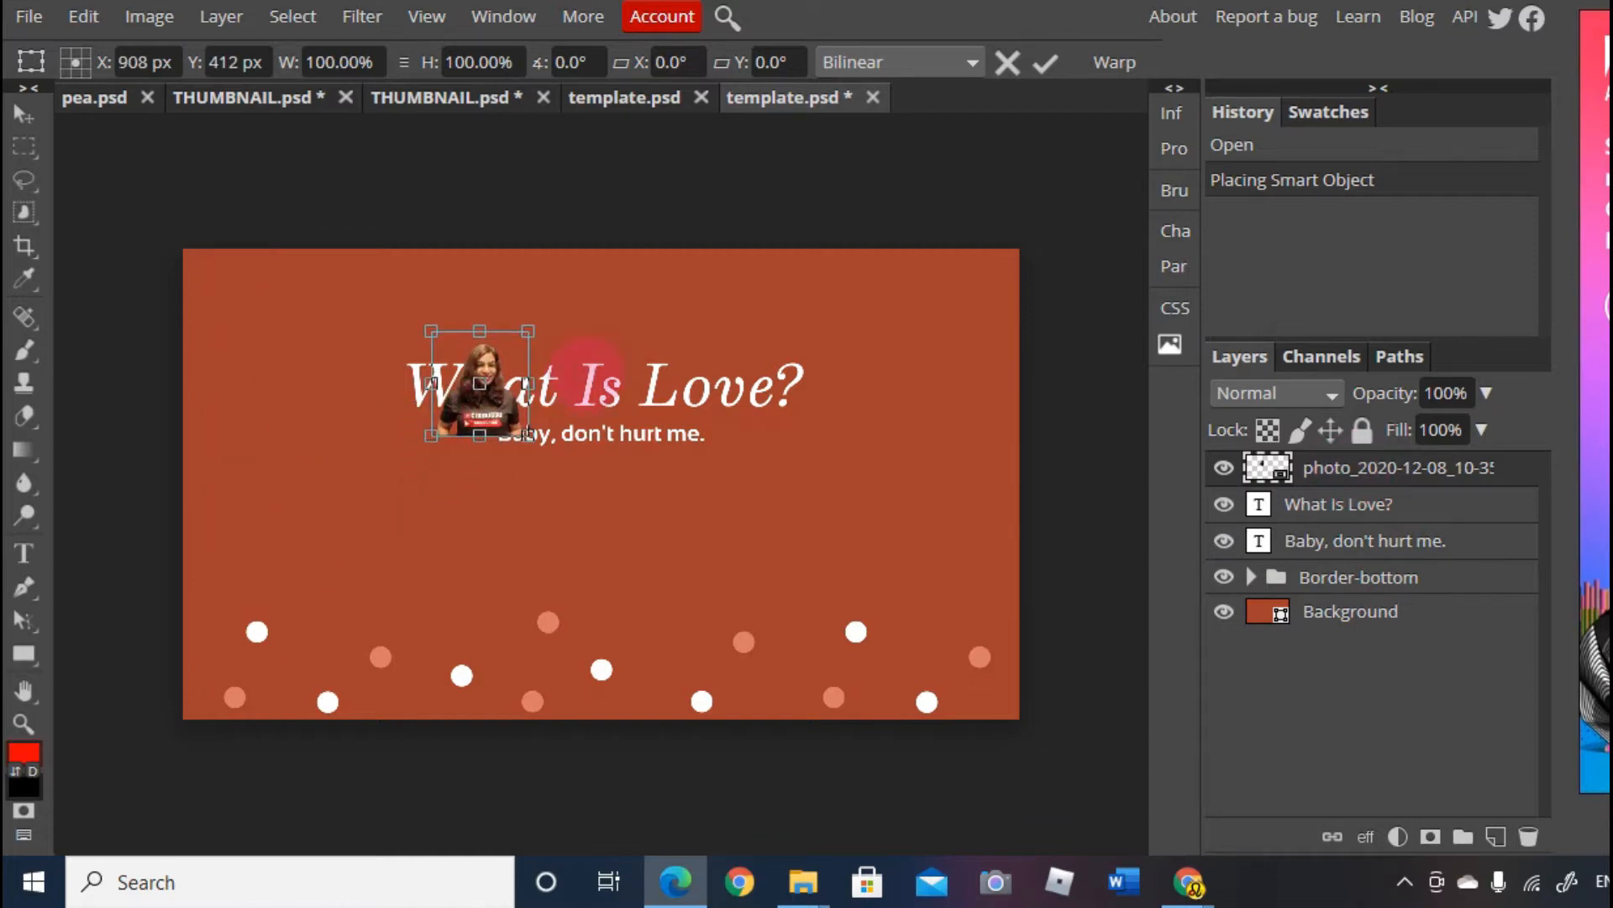
drag(523, 433, 523, 509)
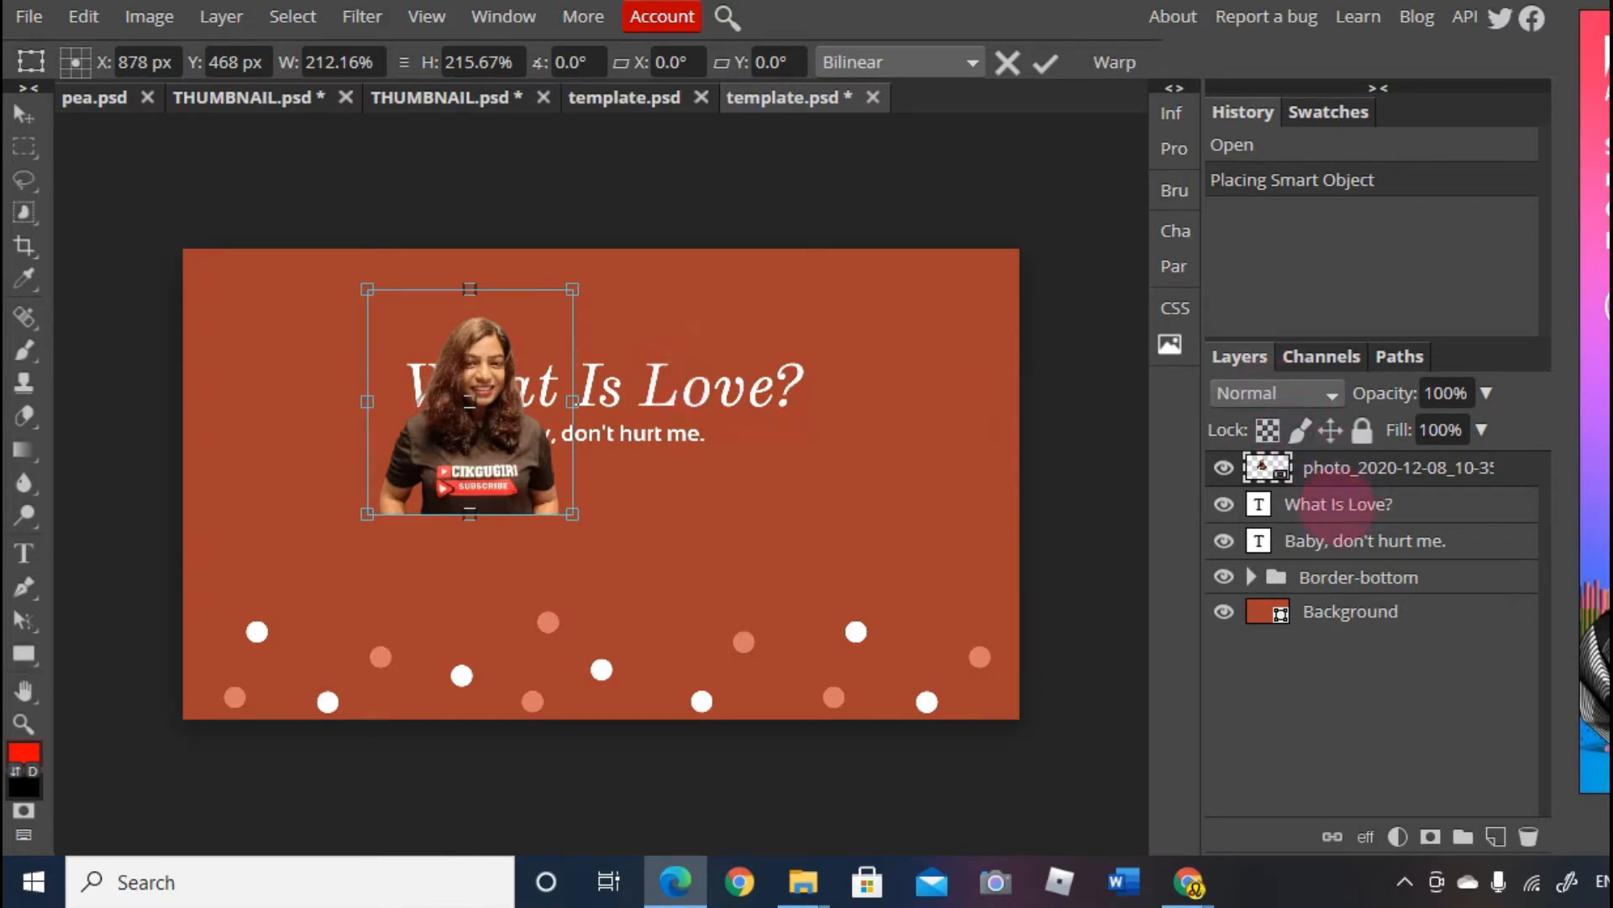
Bring the "What Is Love?" text layer above the photo layer and move the title to the right, clear of the woman.
click(1337, 505)
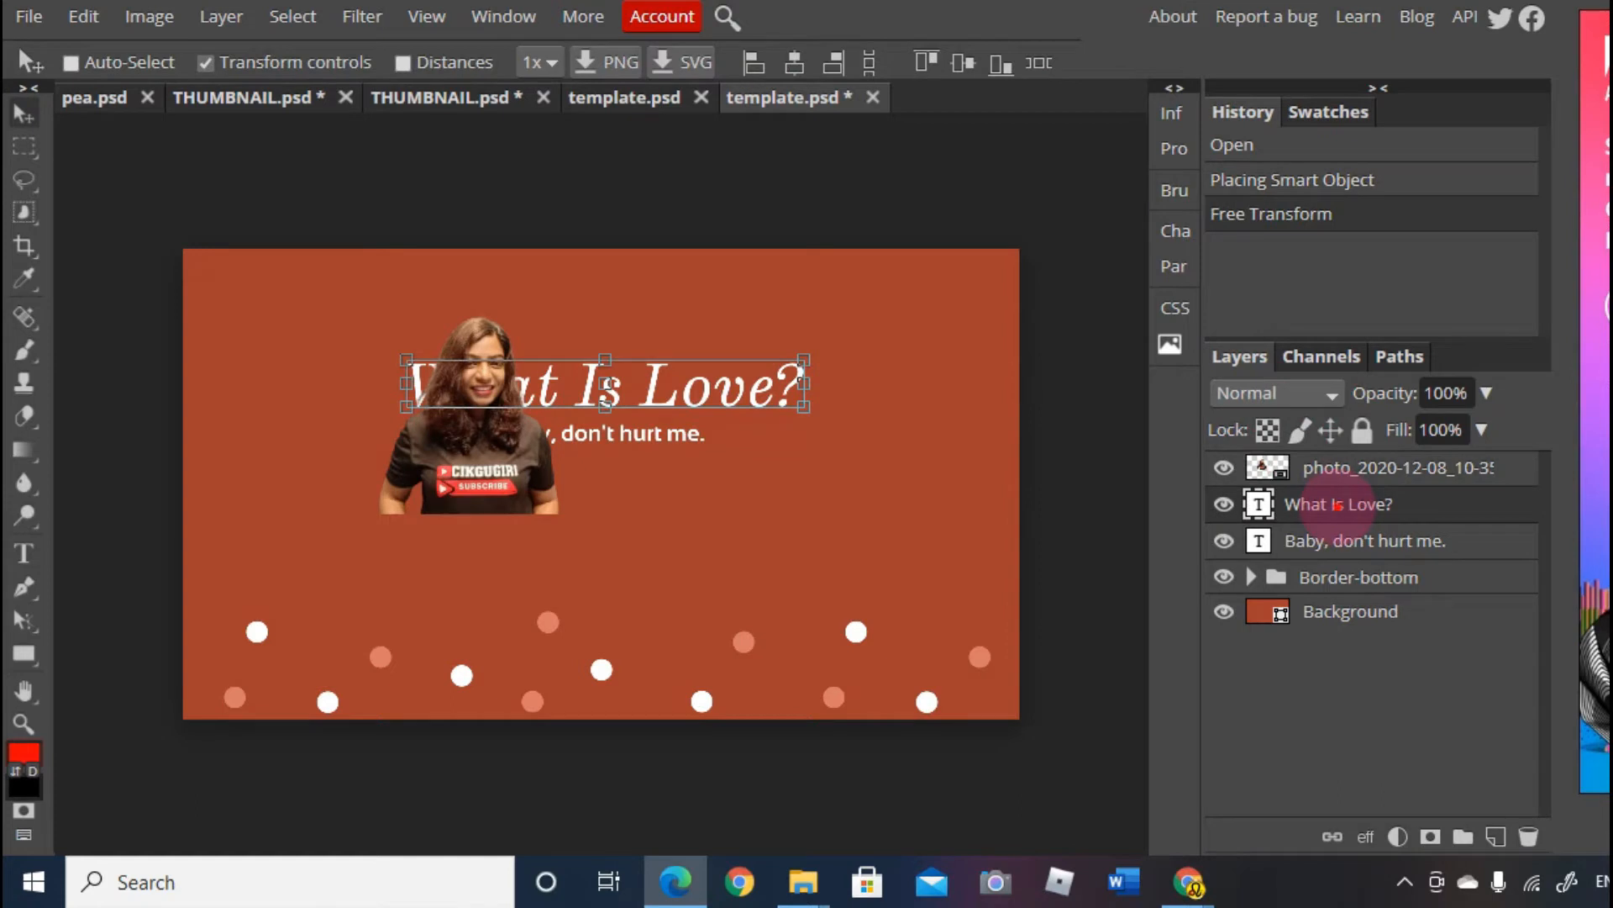
drag(1337, 505, 1336, 468)
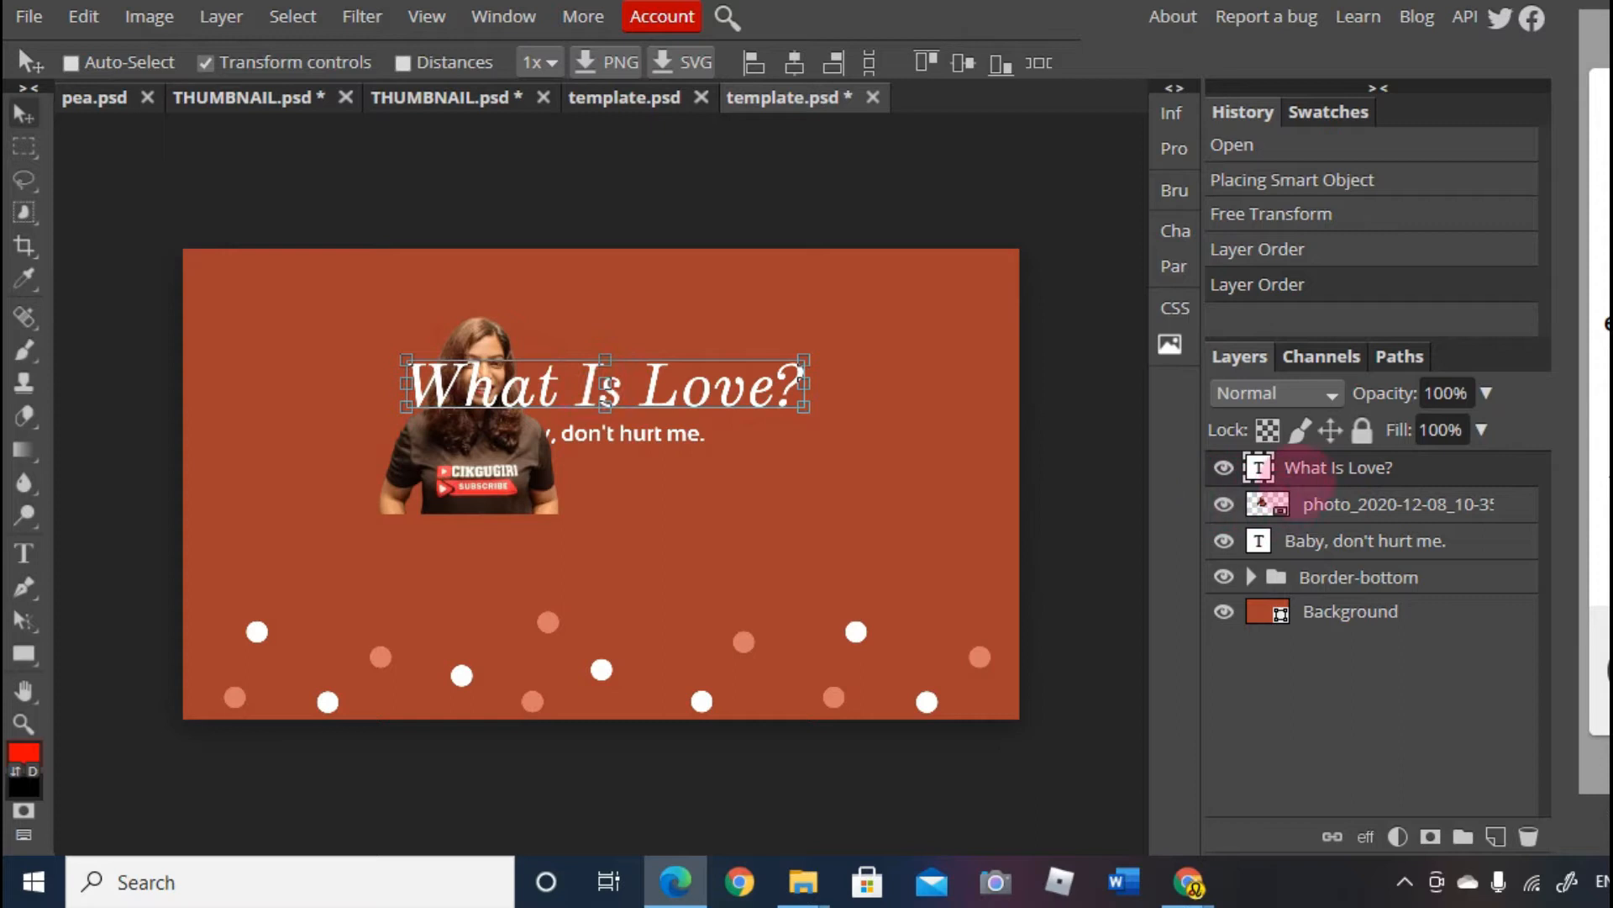
drag(586, 382, 708, 364)
mouse_move(501, 422)
mouse_down()
mouse_move(444, 423)
mouse_move(569, 411)
mouse_move(532, 428)
mouse_up()
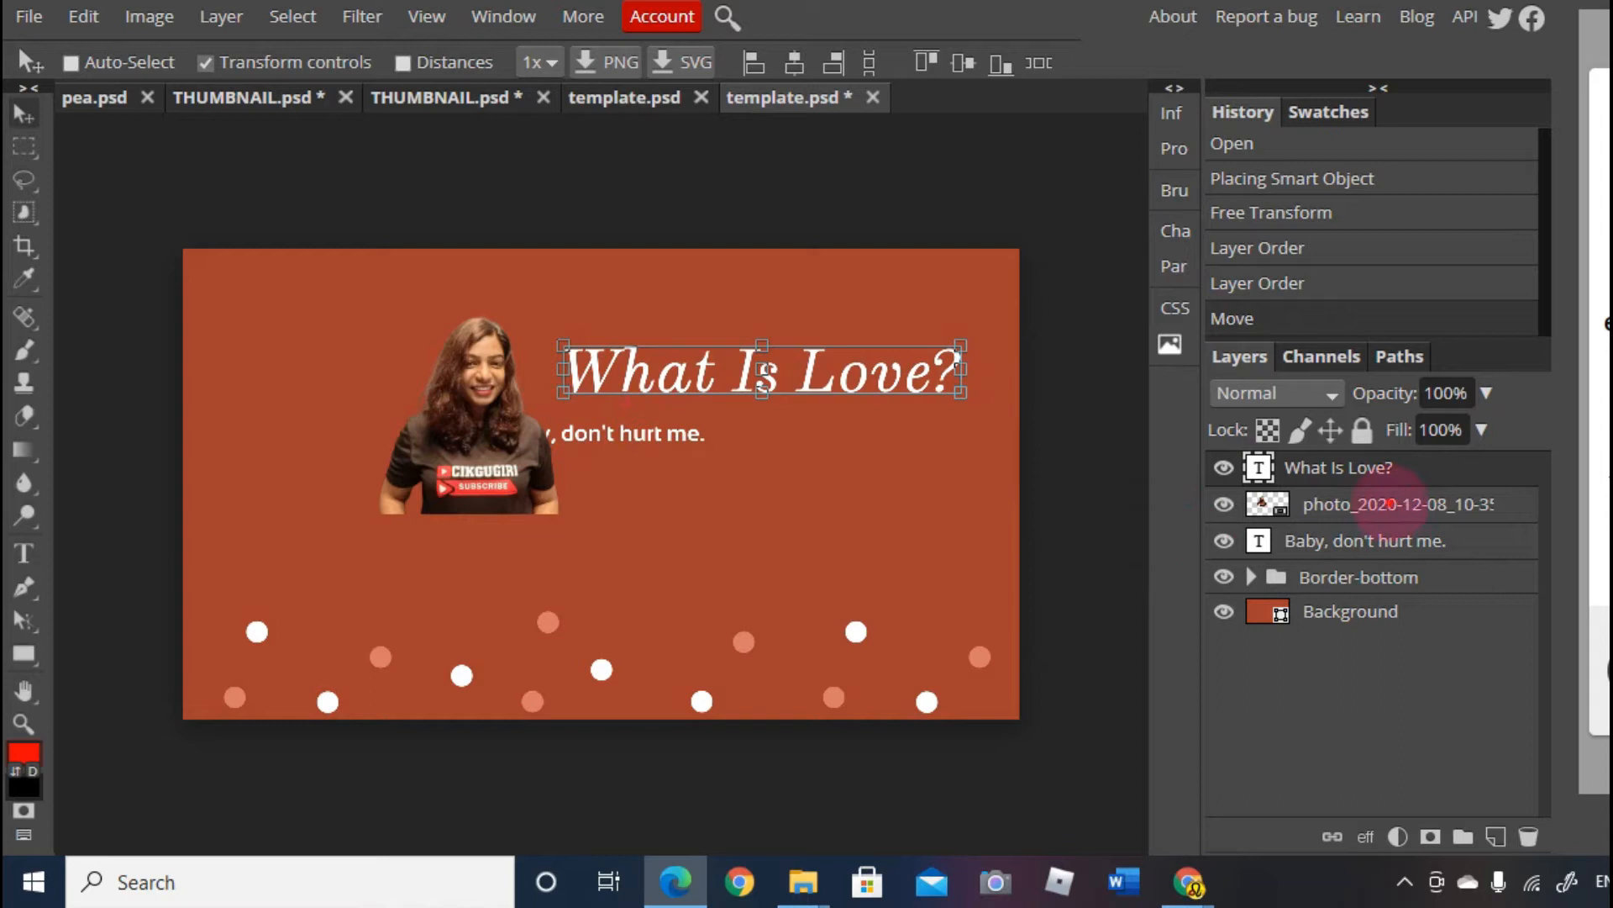
Move the photo to the design's lower-left corner and enlarge it to about 442% width and 449% height, filling the canvas height.
click(1391, 504)
drag(583, 472, 448, 472)
drag(379, 530, 343, 701)
click(403, 504)
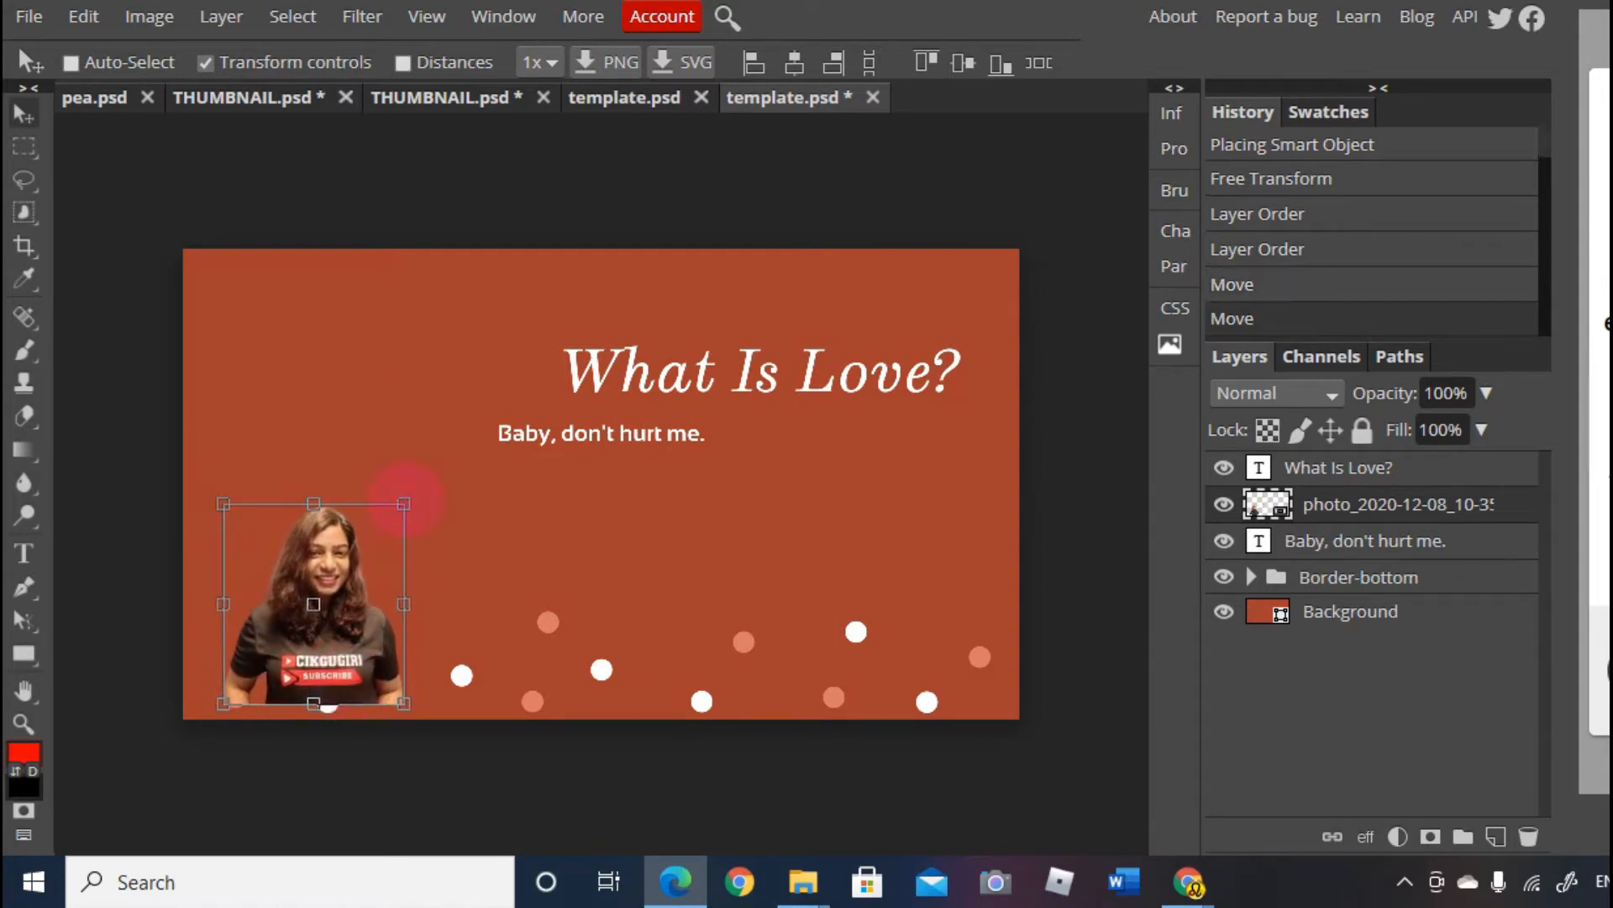
drag(403, 505, 560, 321)
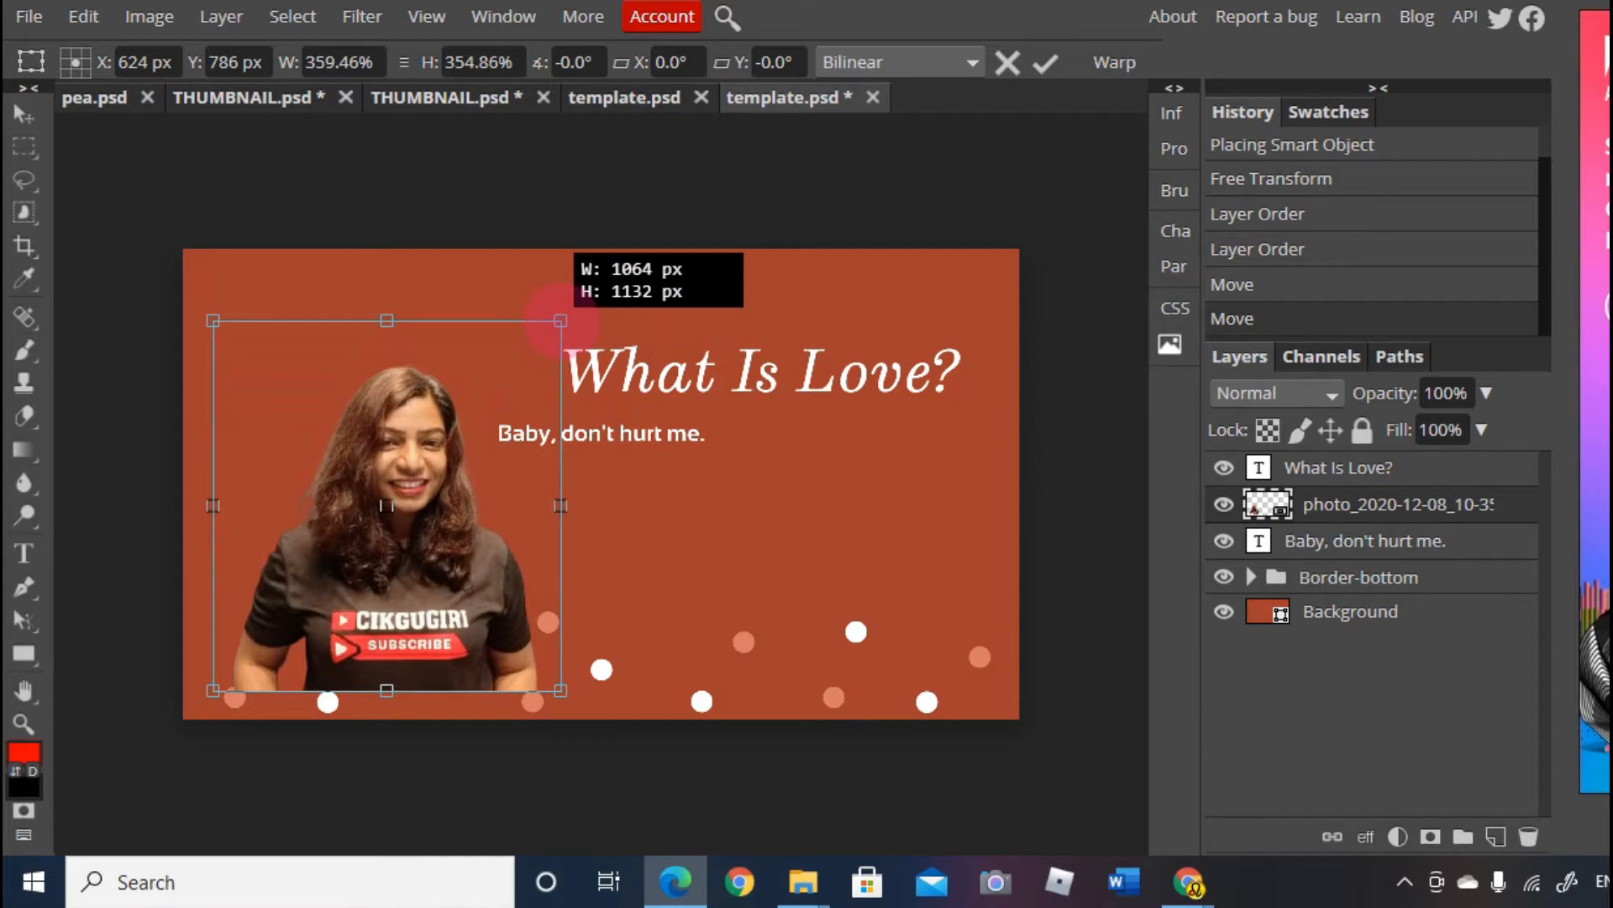
drag(561, 321, 583, 280)
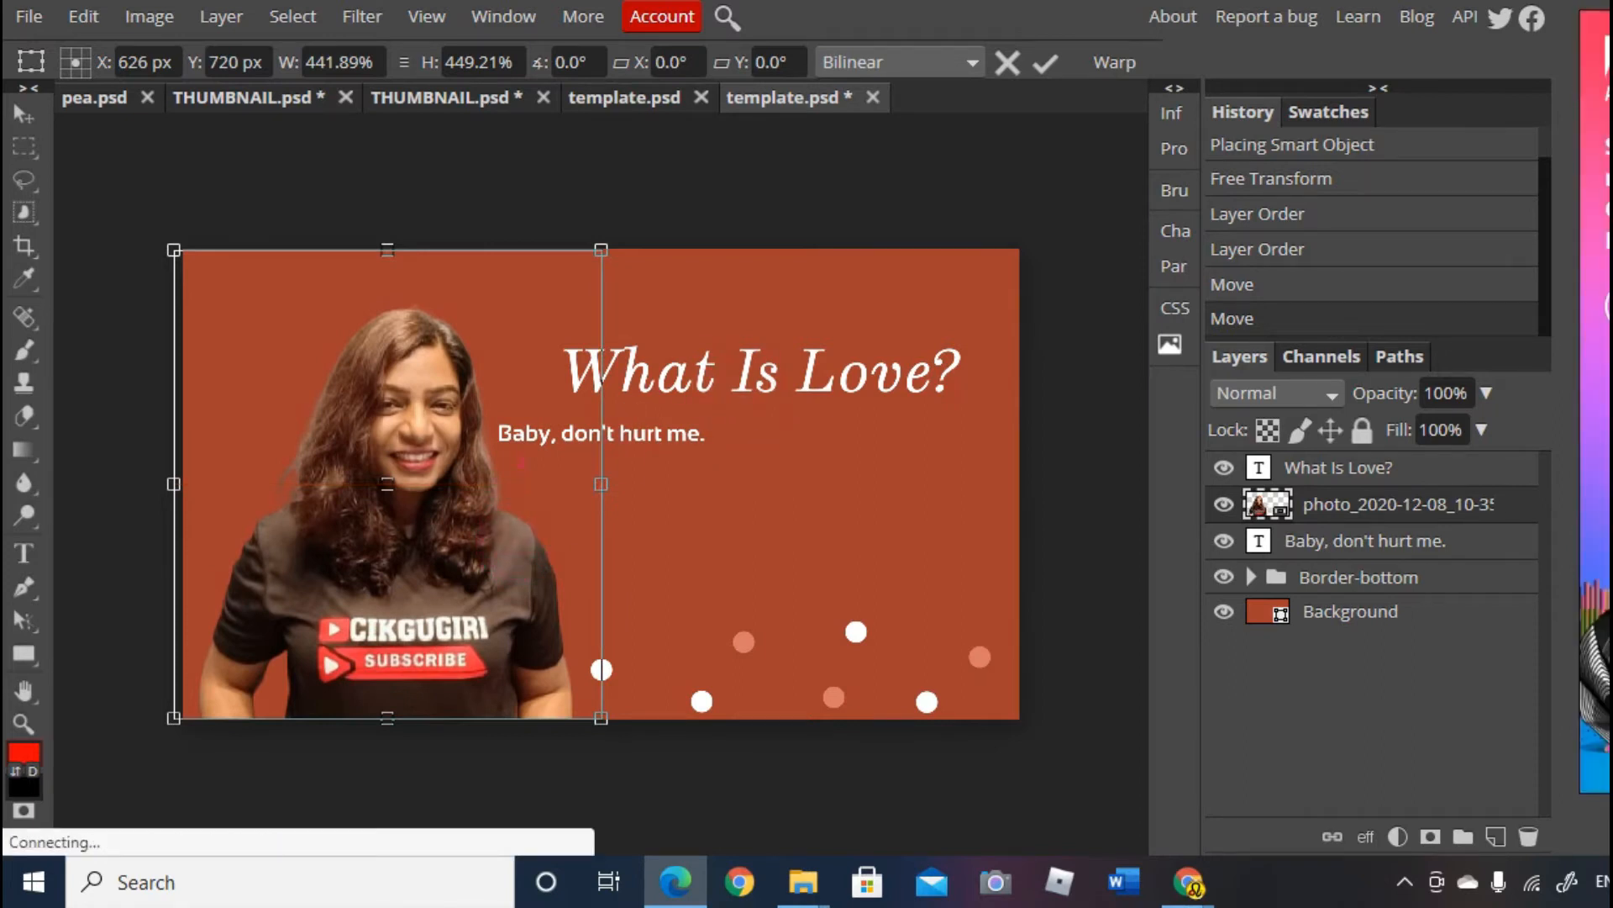
Fine-tune the enlarged photo's position to about X 602 px, Y 716 px so it sits on the canvas's bottom edge.
key(Up)
key(Up)
key(Up)
key(Up)
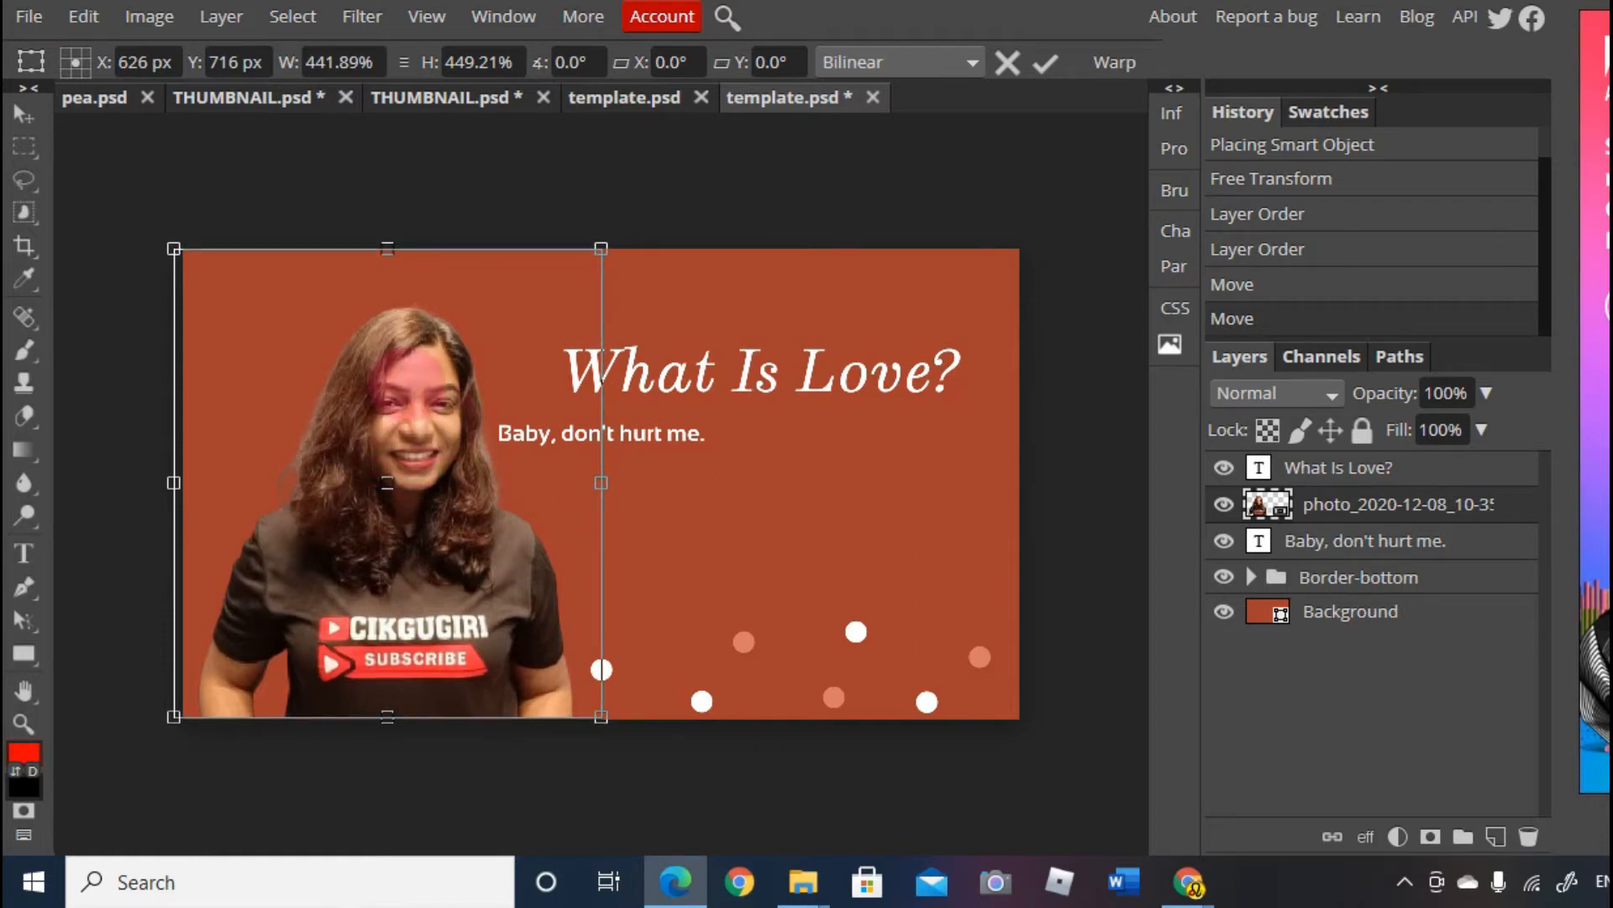
key(Down)
key(Down)
key(Down)
key(Down)
key(Down)
key(Down)
key(Down)
key(Down)
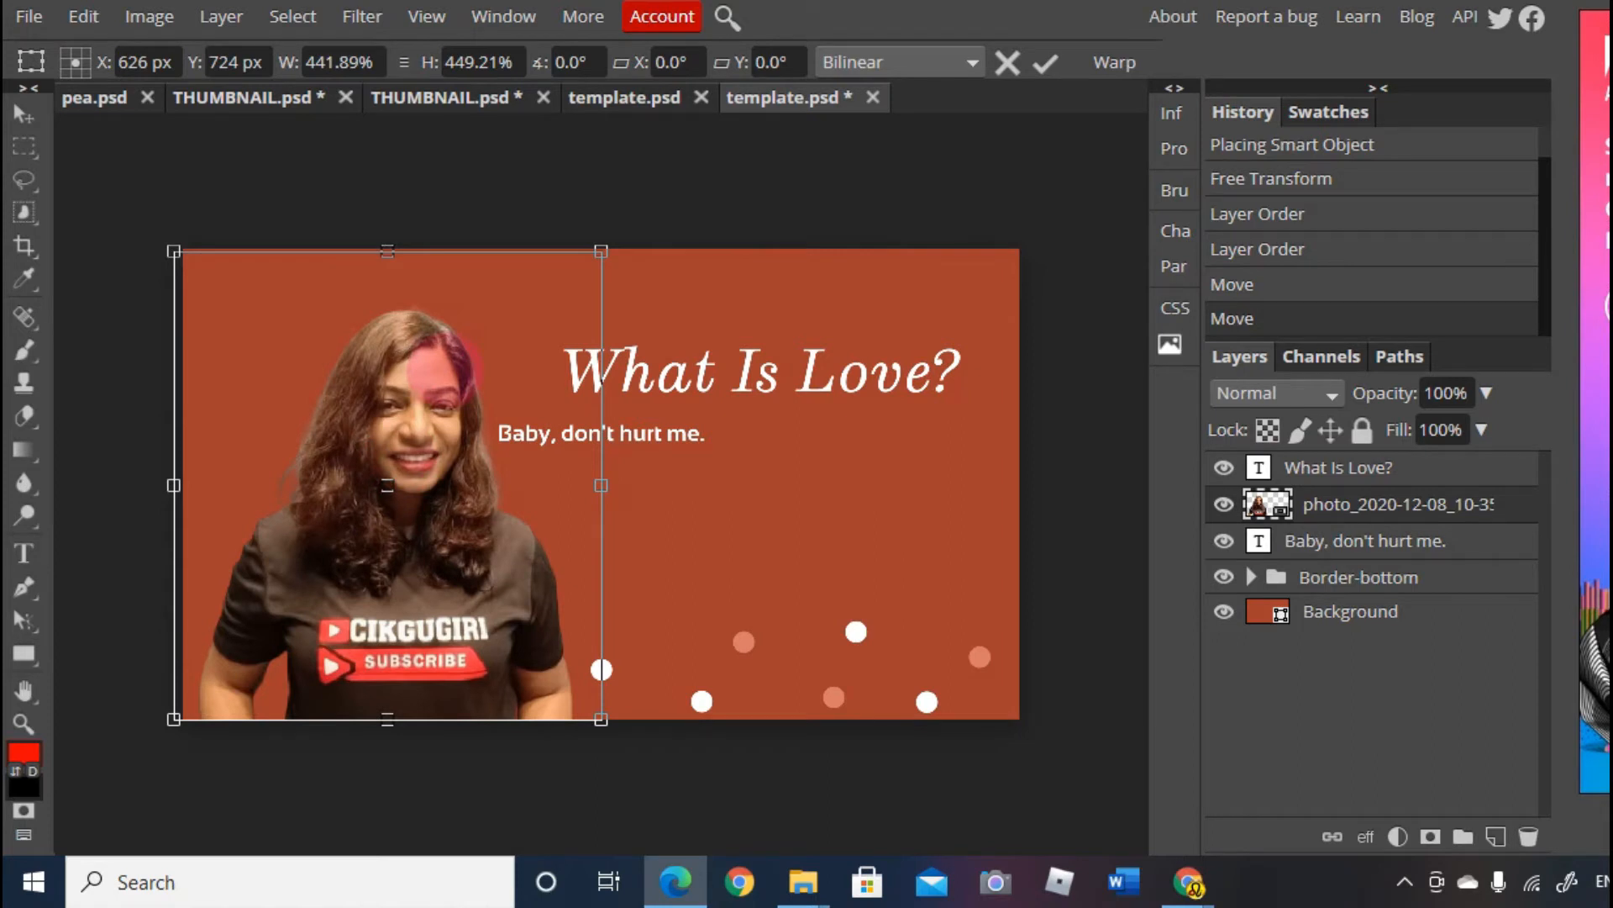
mouse_move(400, 411)
mouse_down()
mouse_move(381, 405)
mouse_move(396, 409)
mouse_up()
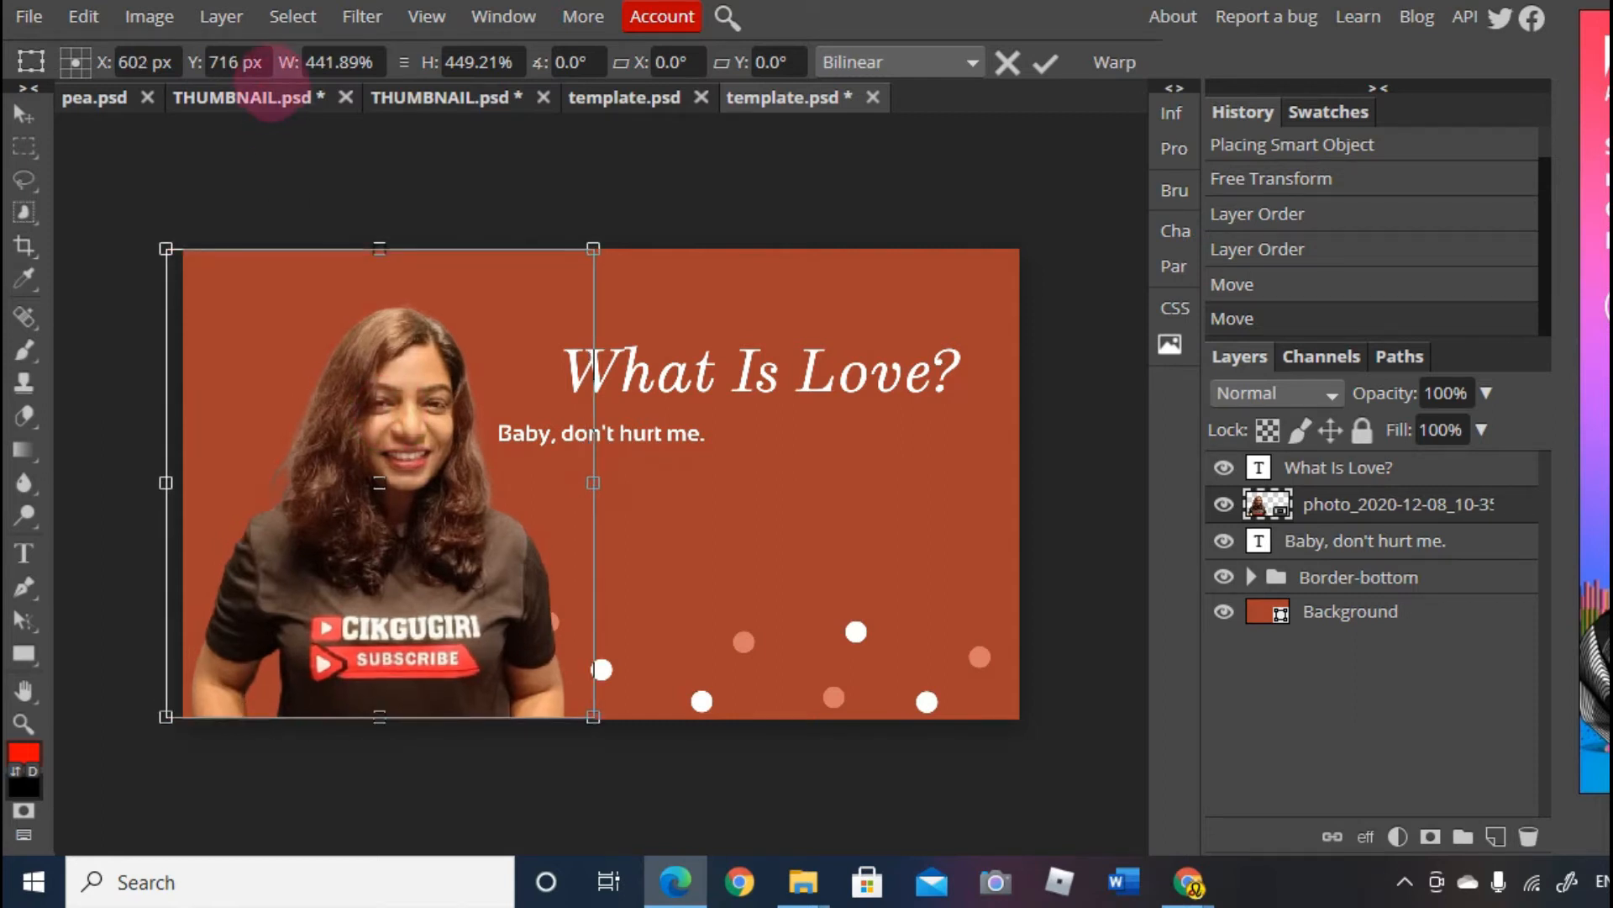
Apply a Brightness/Contrast adjustment to the photo layer, slightly reducing both brightness and contrast.
click(150, 18)
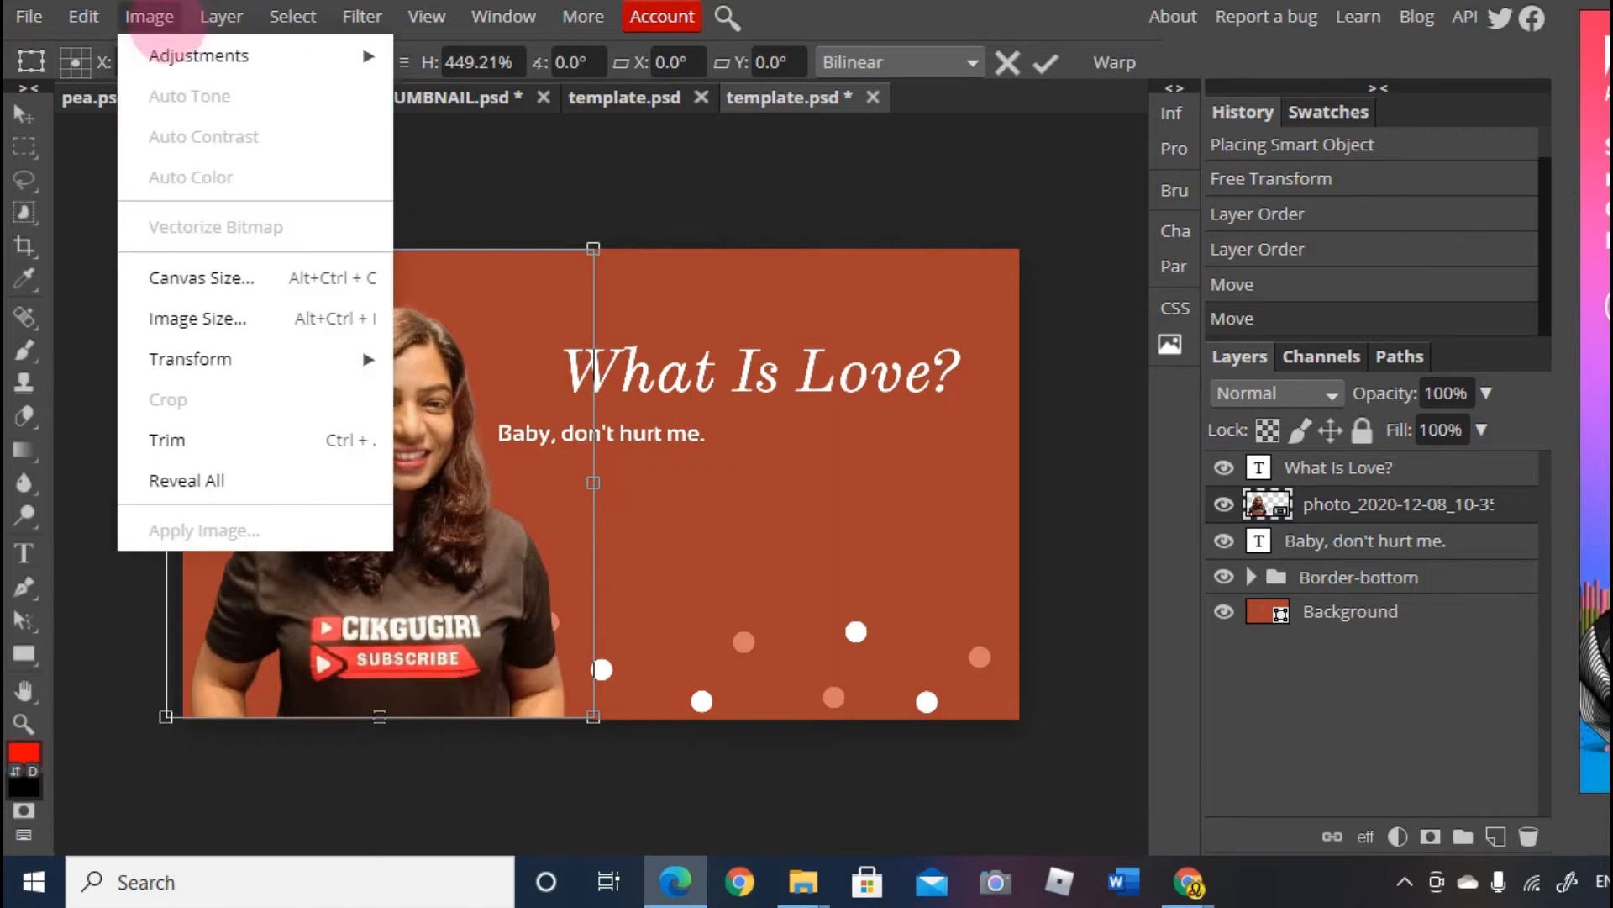
mouse_move(172, 57)
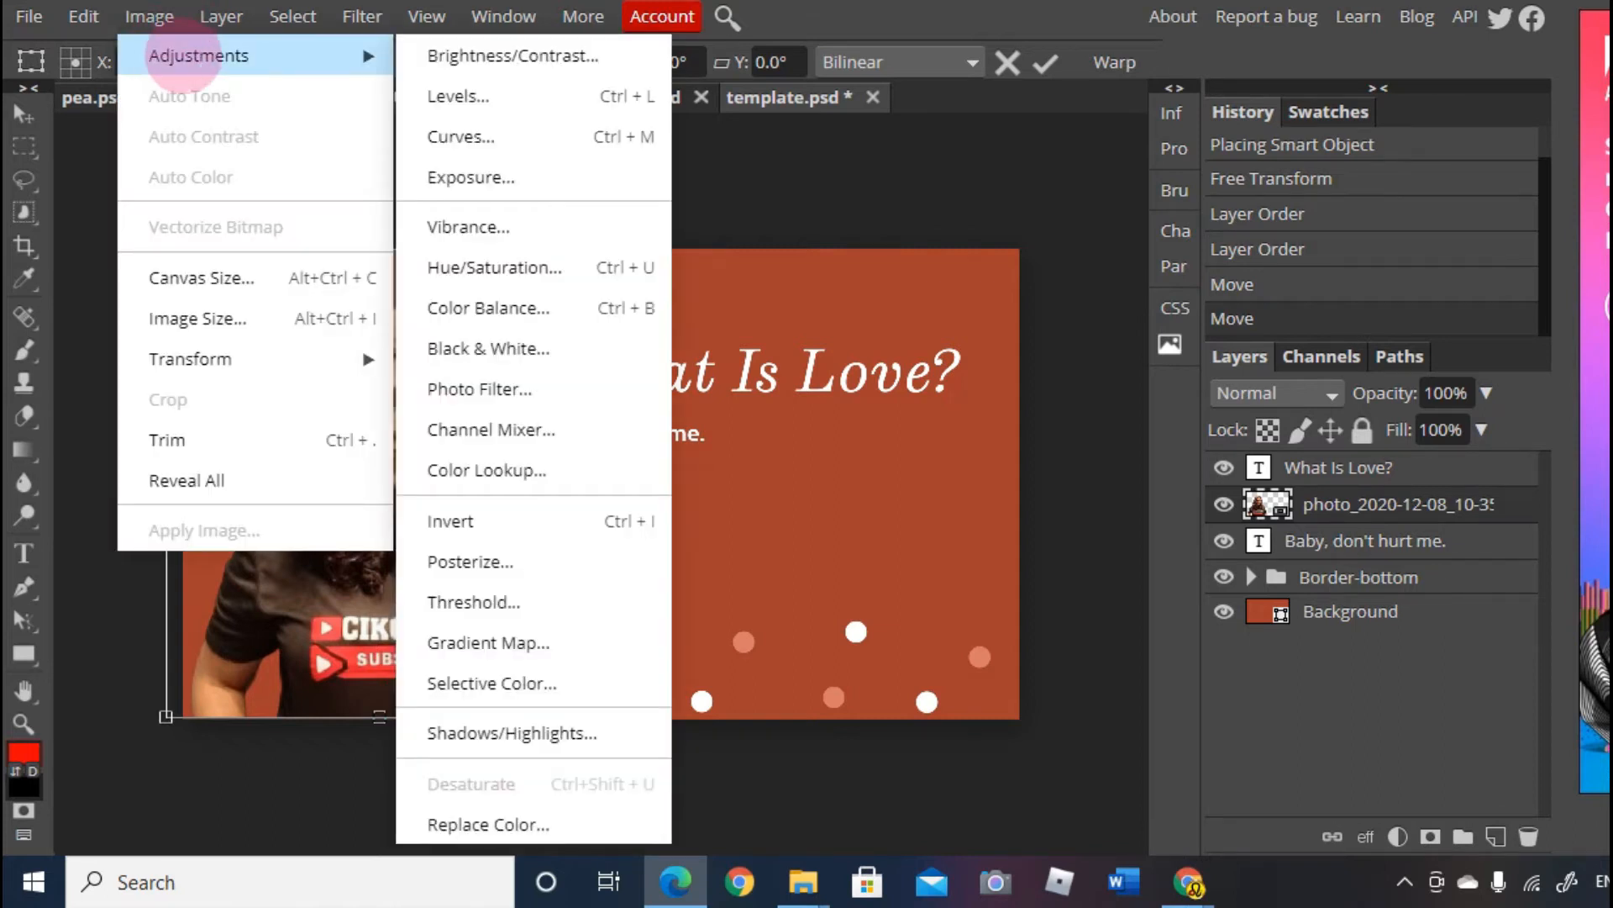
click(454, 55)
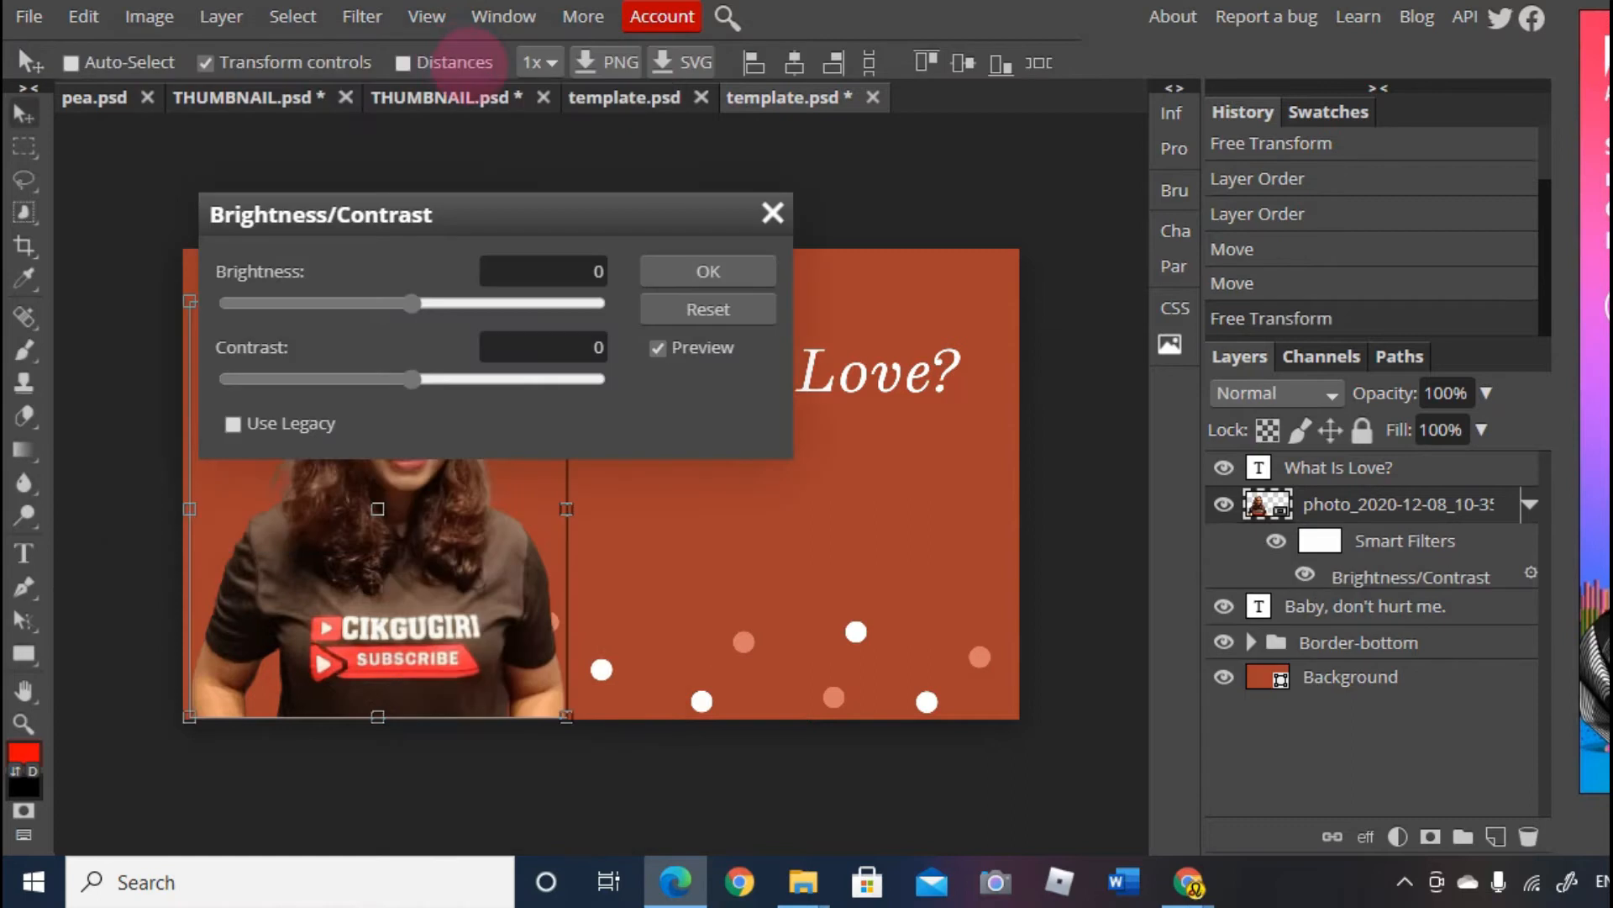
drag(530, 191, 1148, 249)
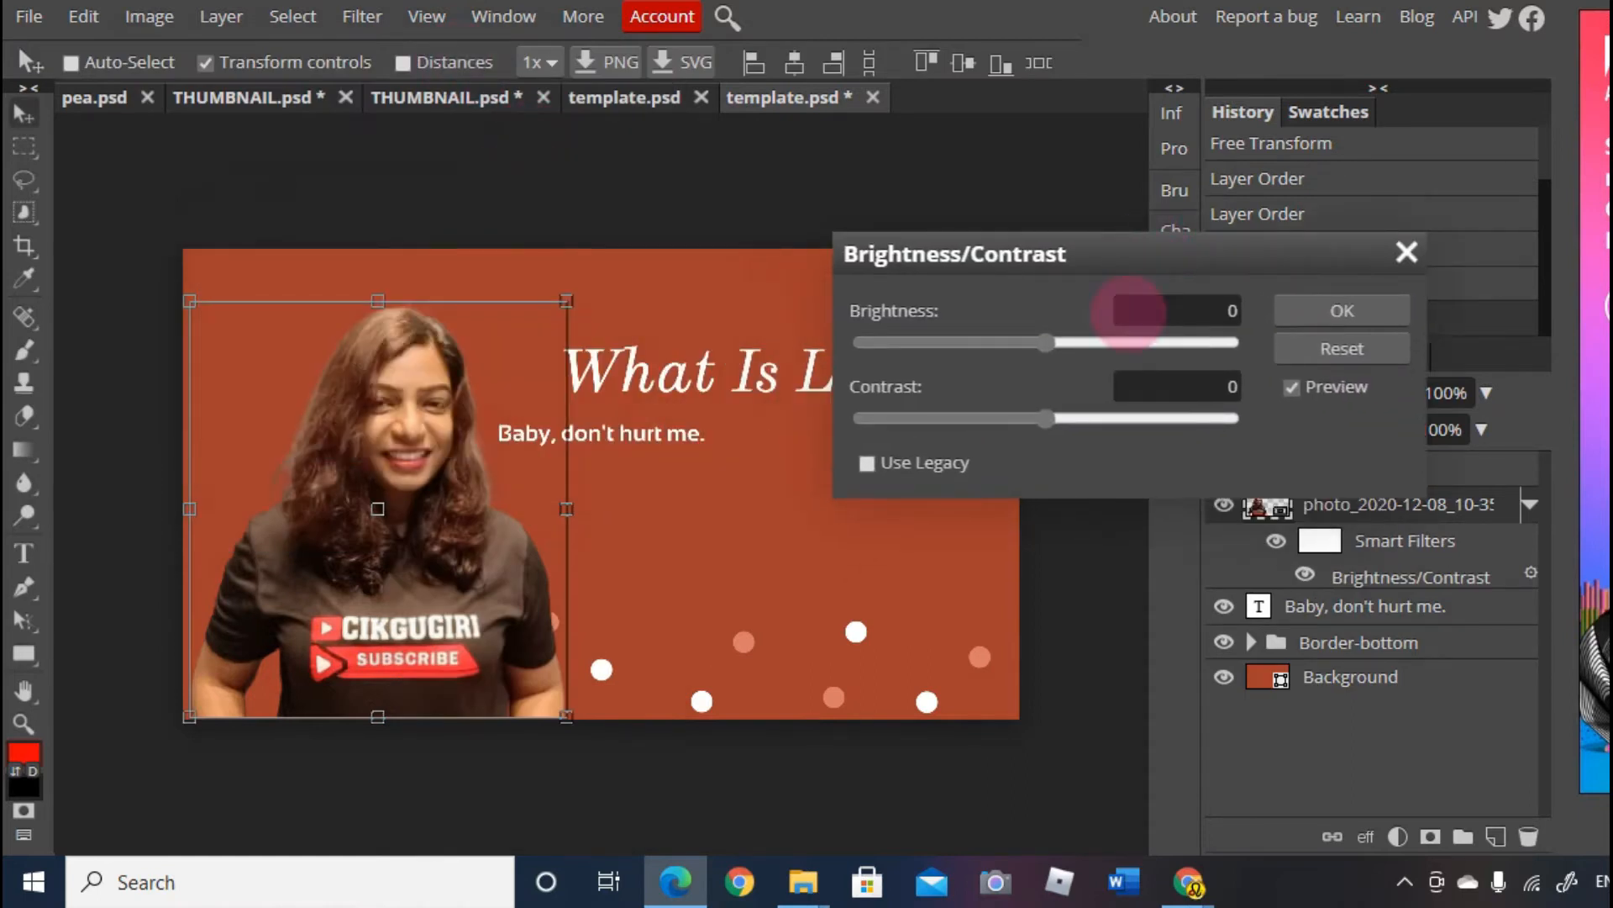
mouse_move(1042, 343)
mouse_down()
mouse_move(1015, 347)
mouse_move(1062, 343)
mouse_move(1038, 343)
mouse_up()
mouse_move(1046, 419)
mouse_down()
mouse_move(865, 418)
mouse_move(1016, 418)
mouse_up()
drag(1037, 343, 992, 342)
click(1342, 310)
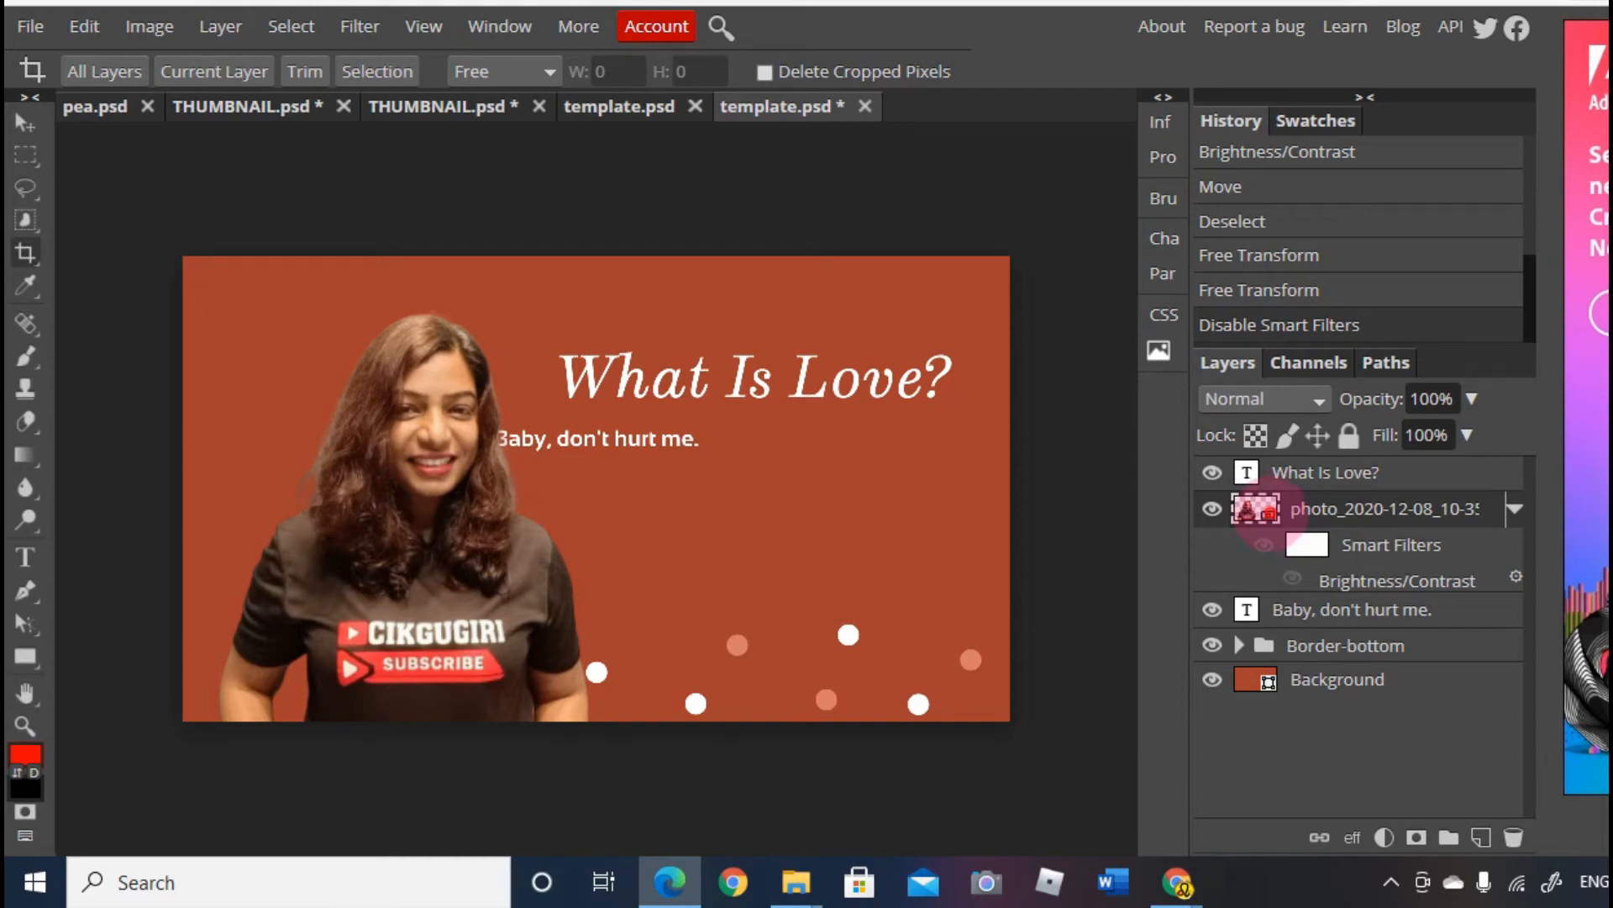
Open the photo smart object's contents and crop the image more tightly around the woman.
double_click(1260, 509)
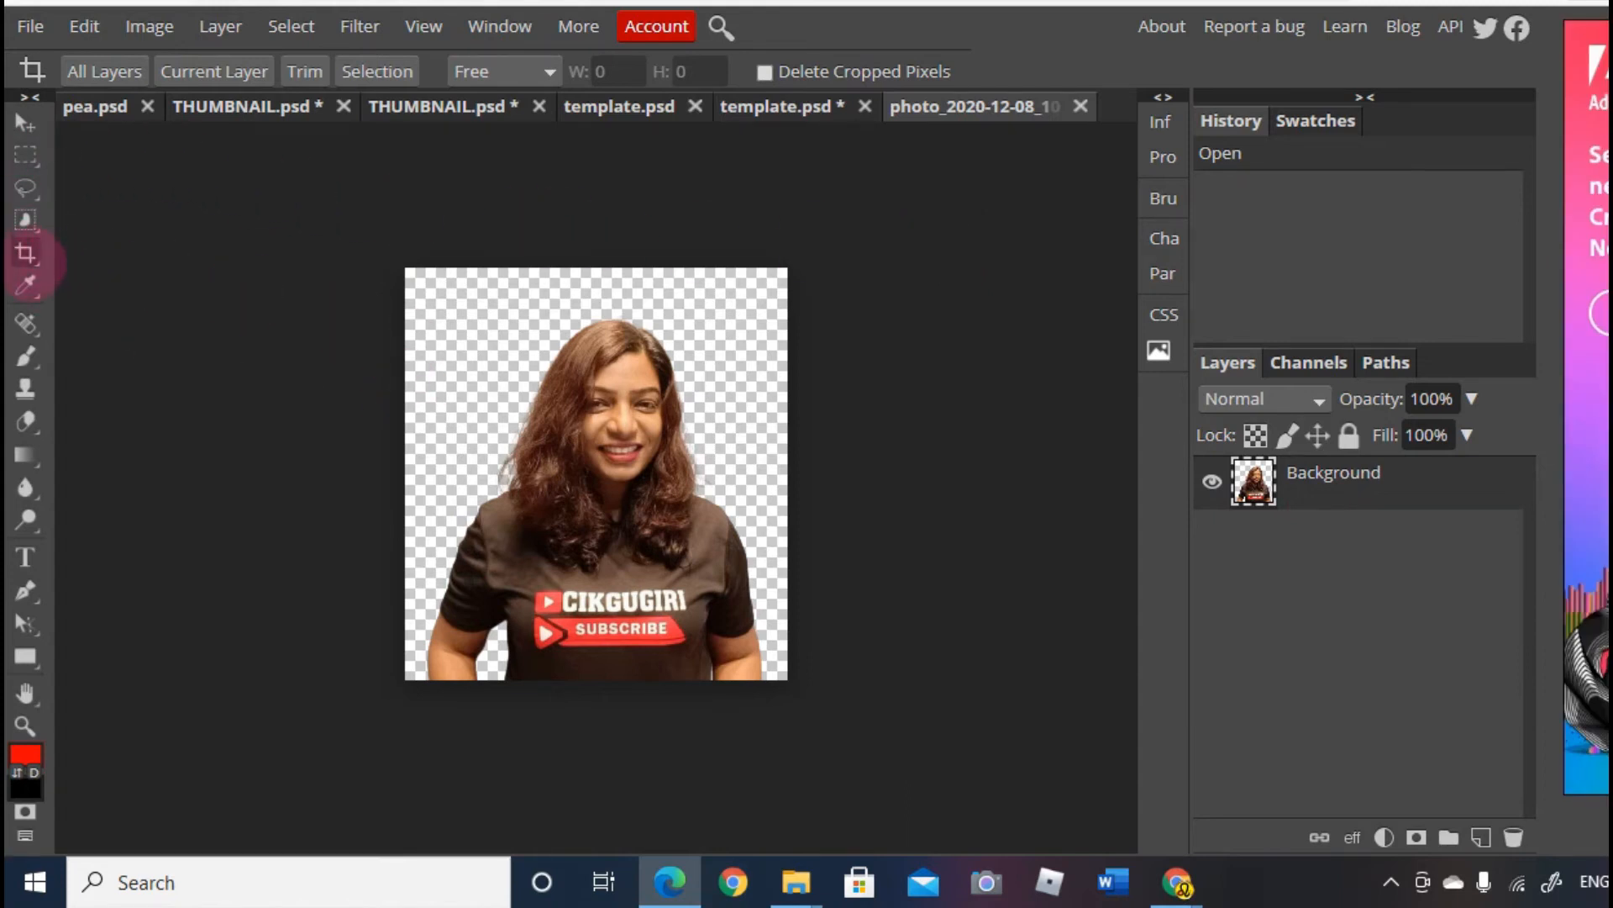
drag(416, 310, 782, 677)
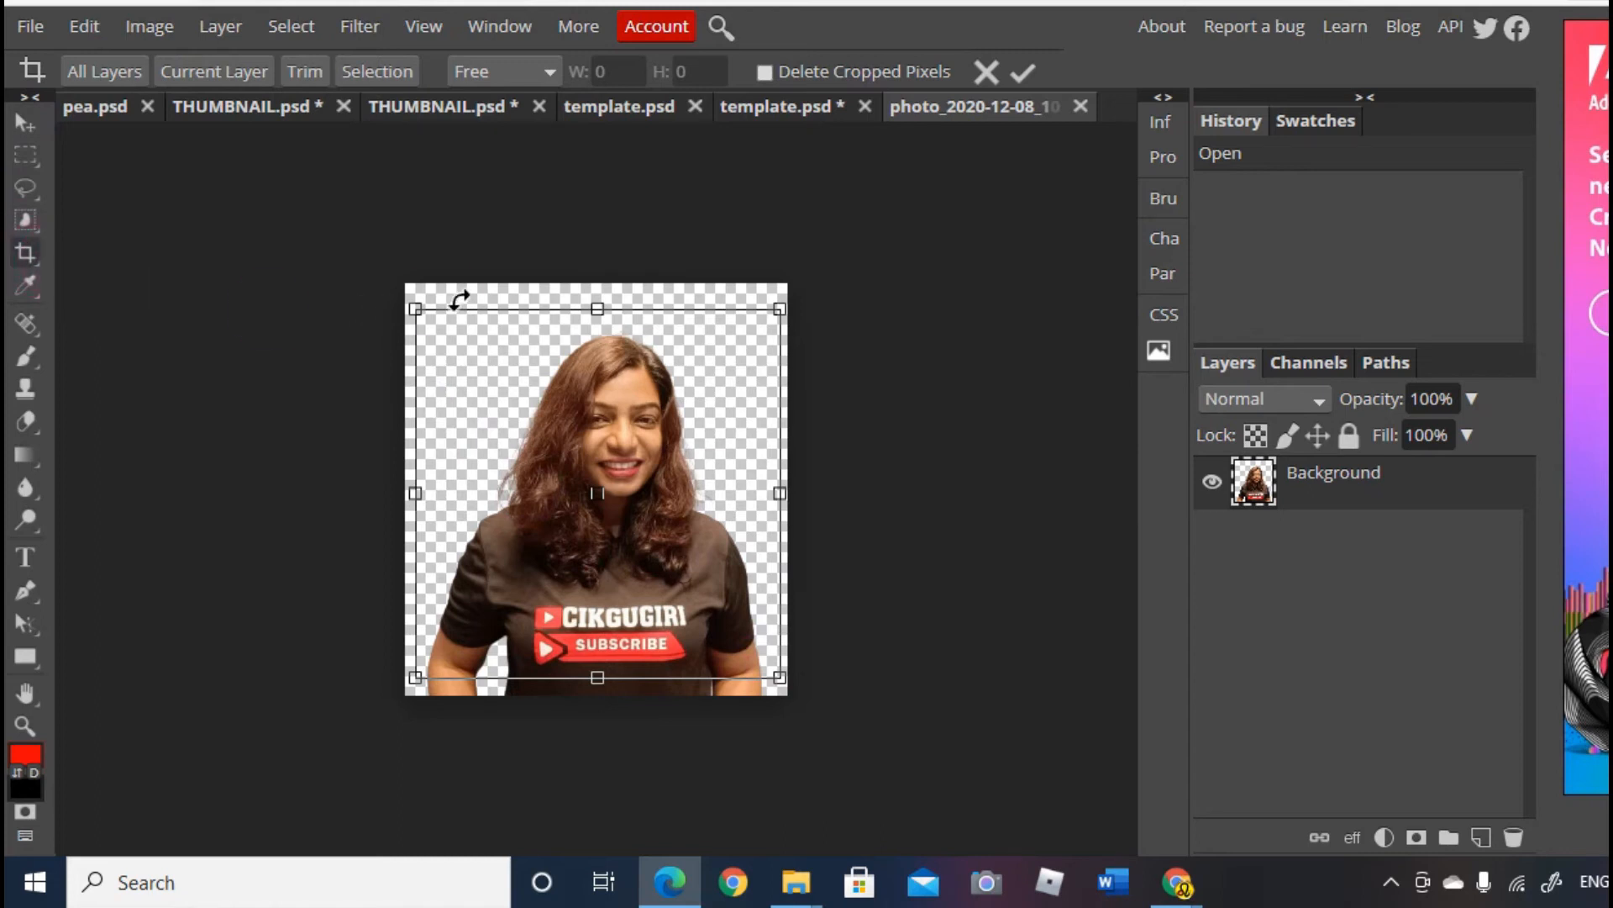
click(25, 251)
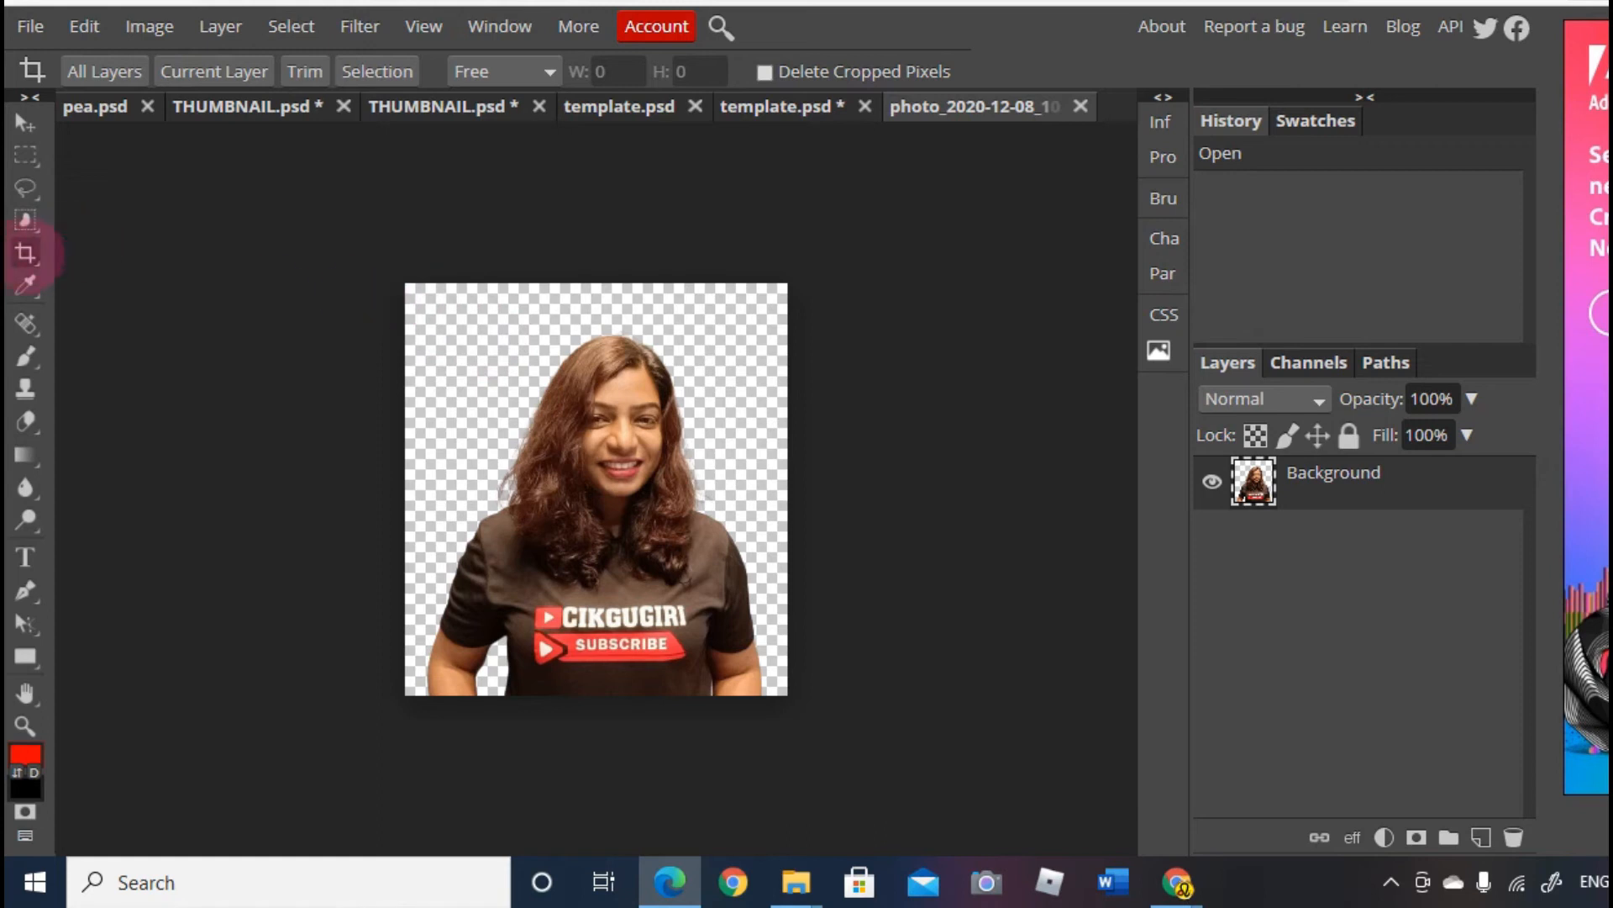
drag(416, 307, 771, 676)
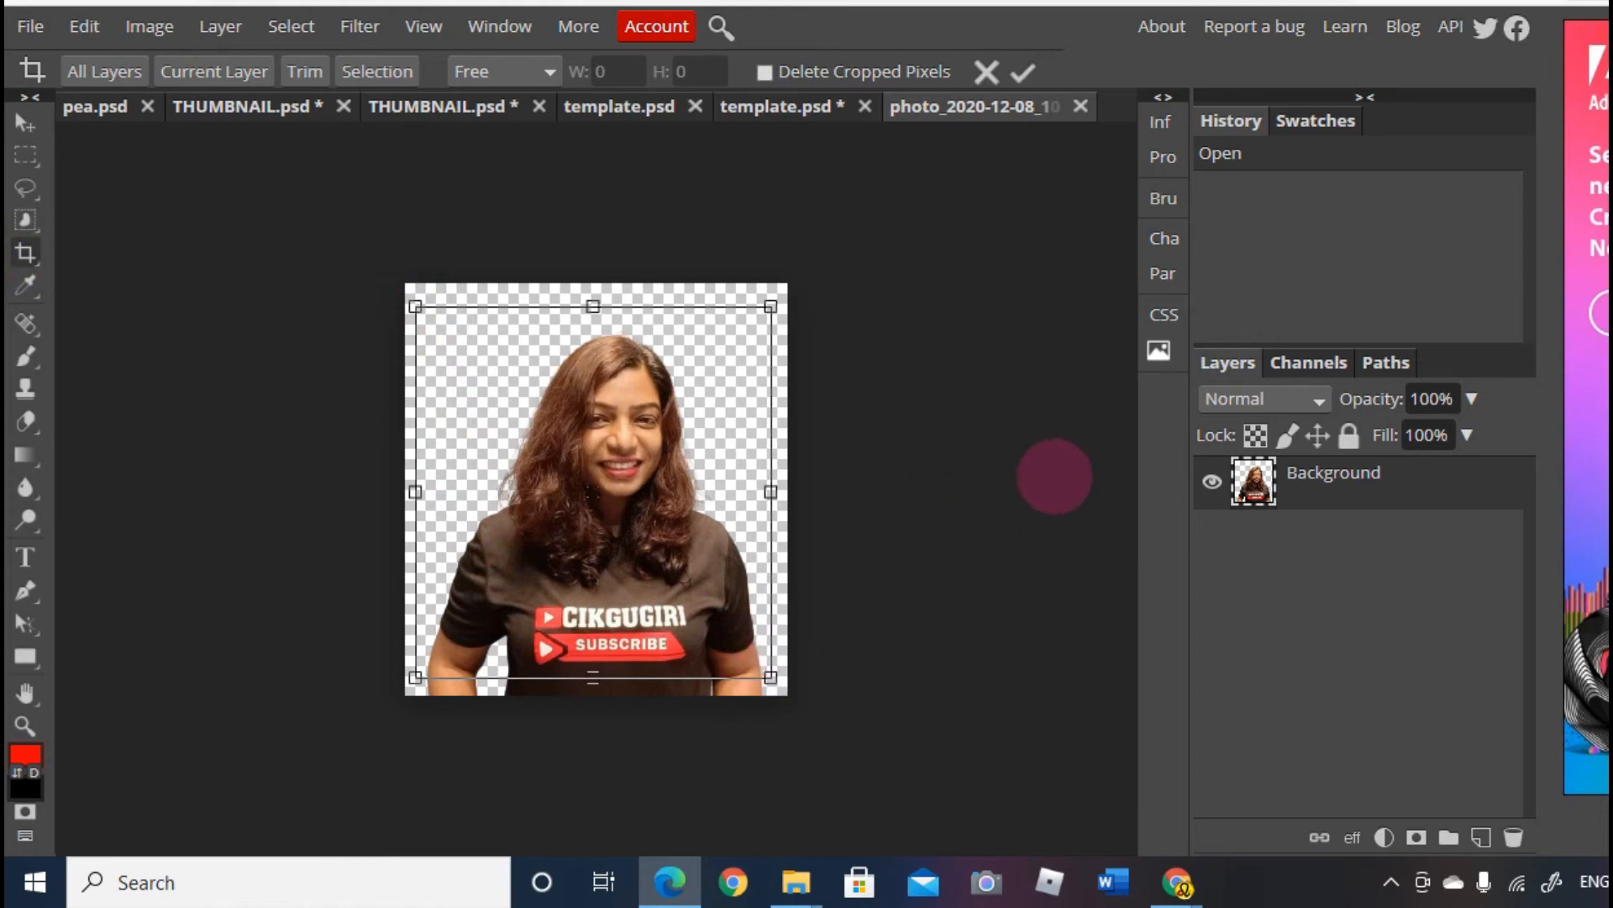
key(Return)
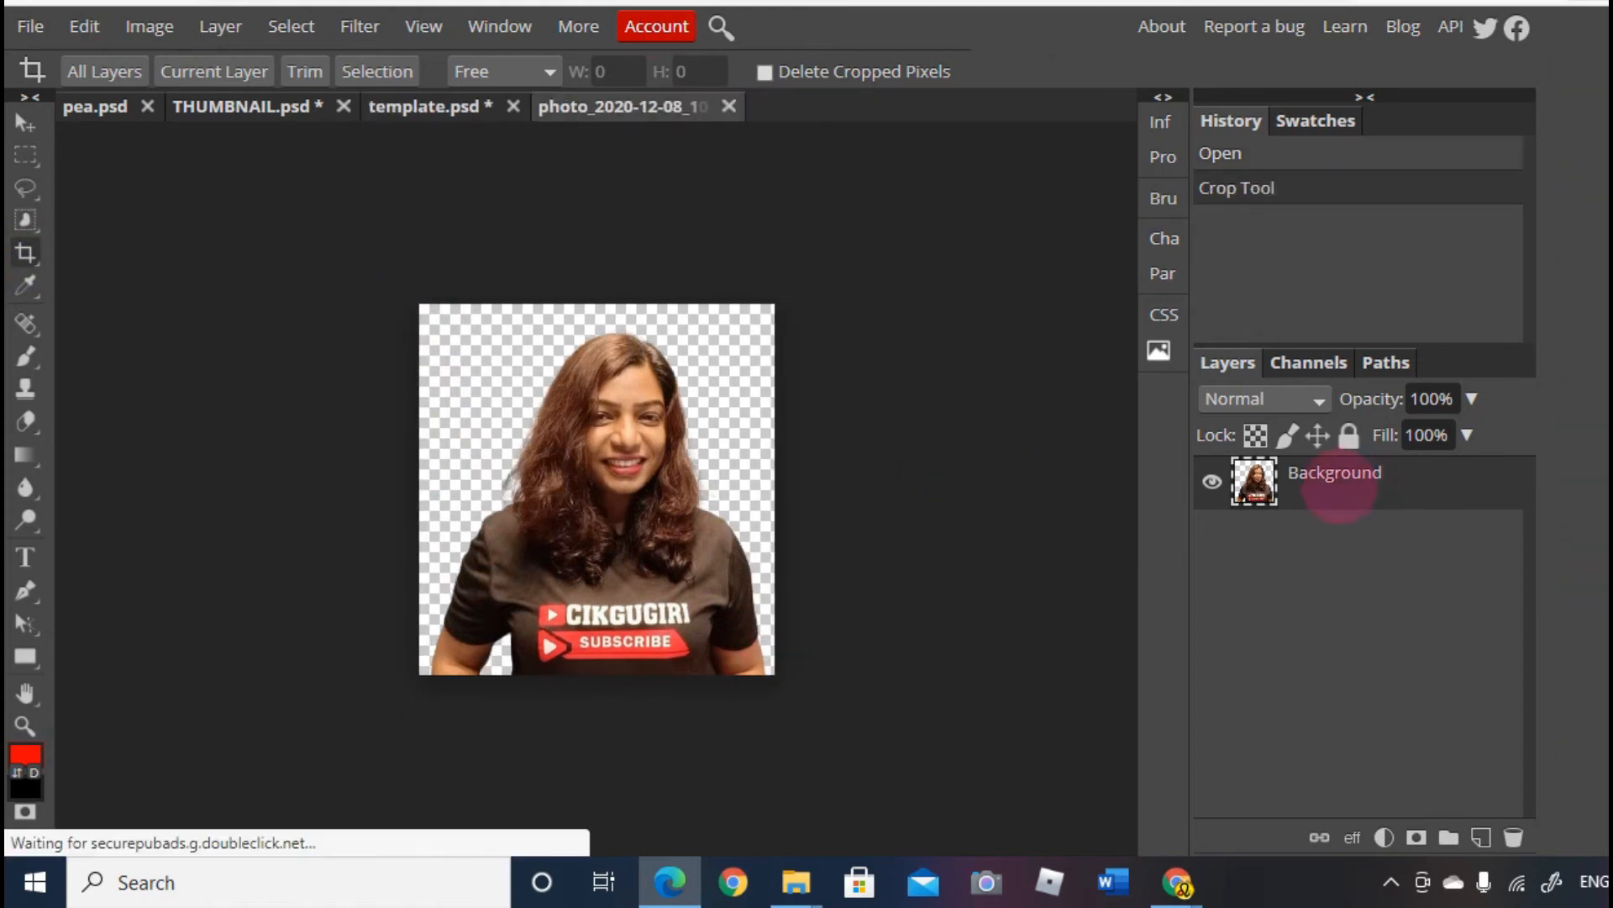
Copy the cropped photo layer into template.psd and hide the original photo layer with its smart filters.
drag(1390, 483, 502, 107)
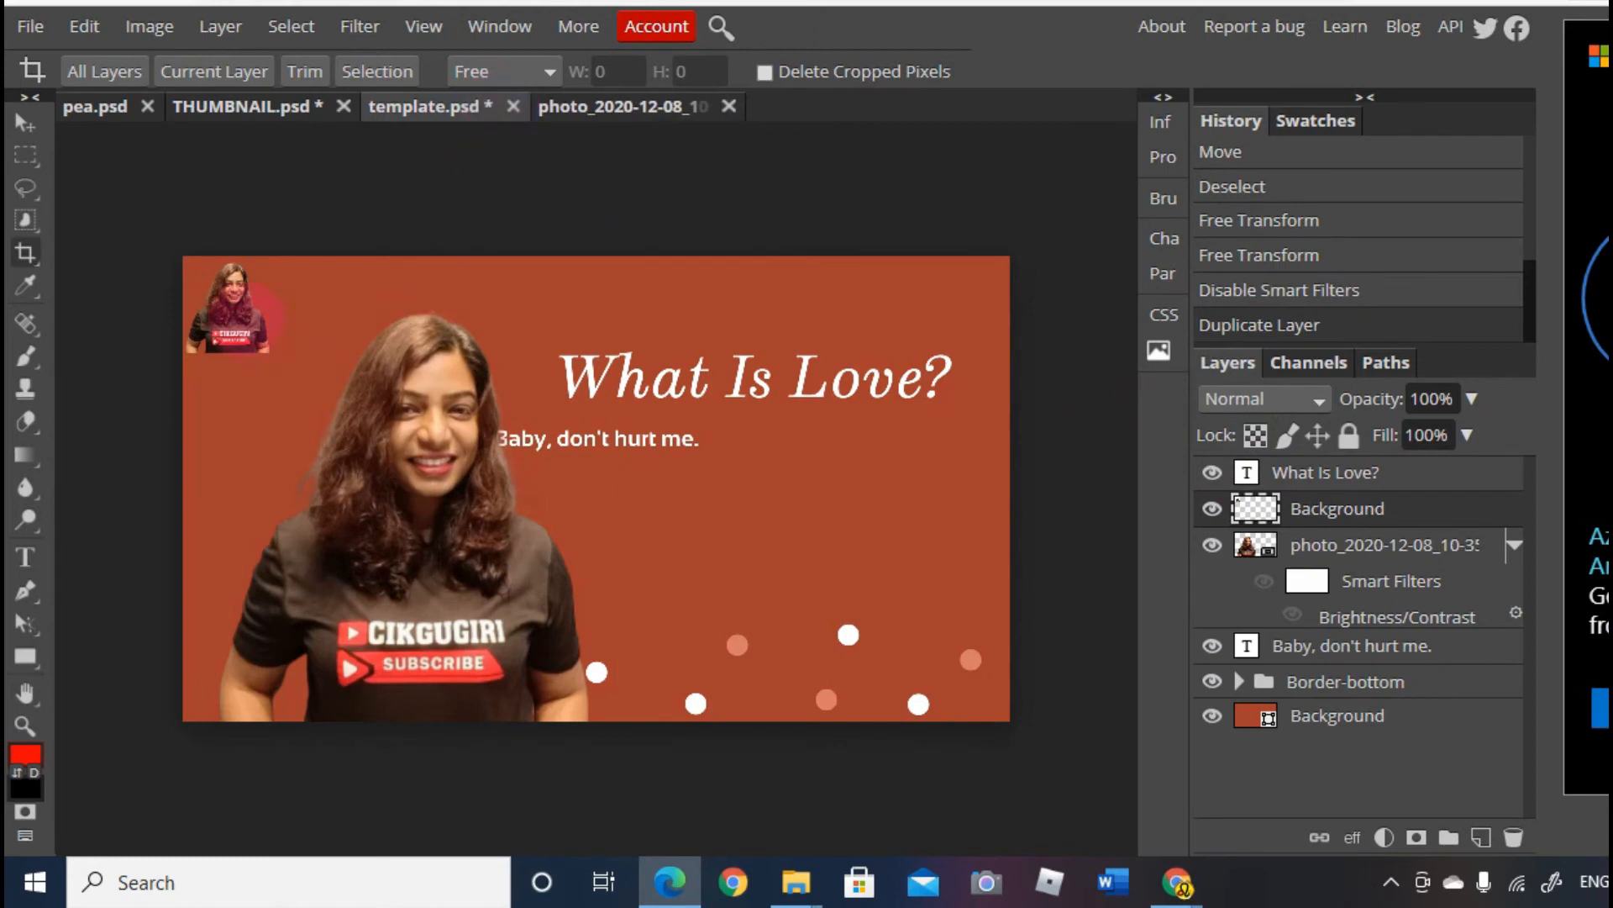
click(25, 124)
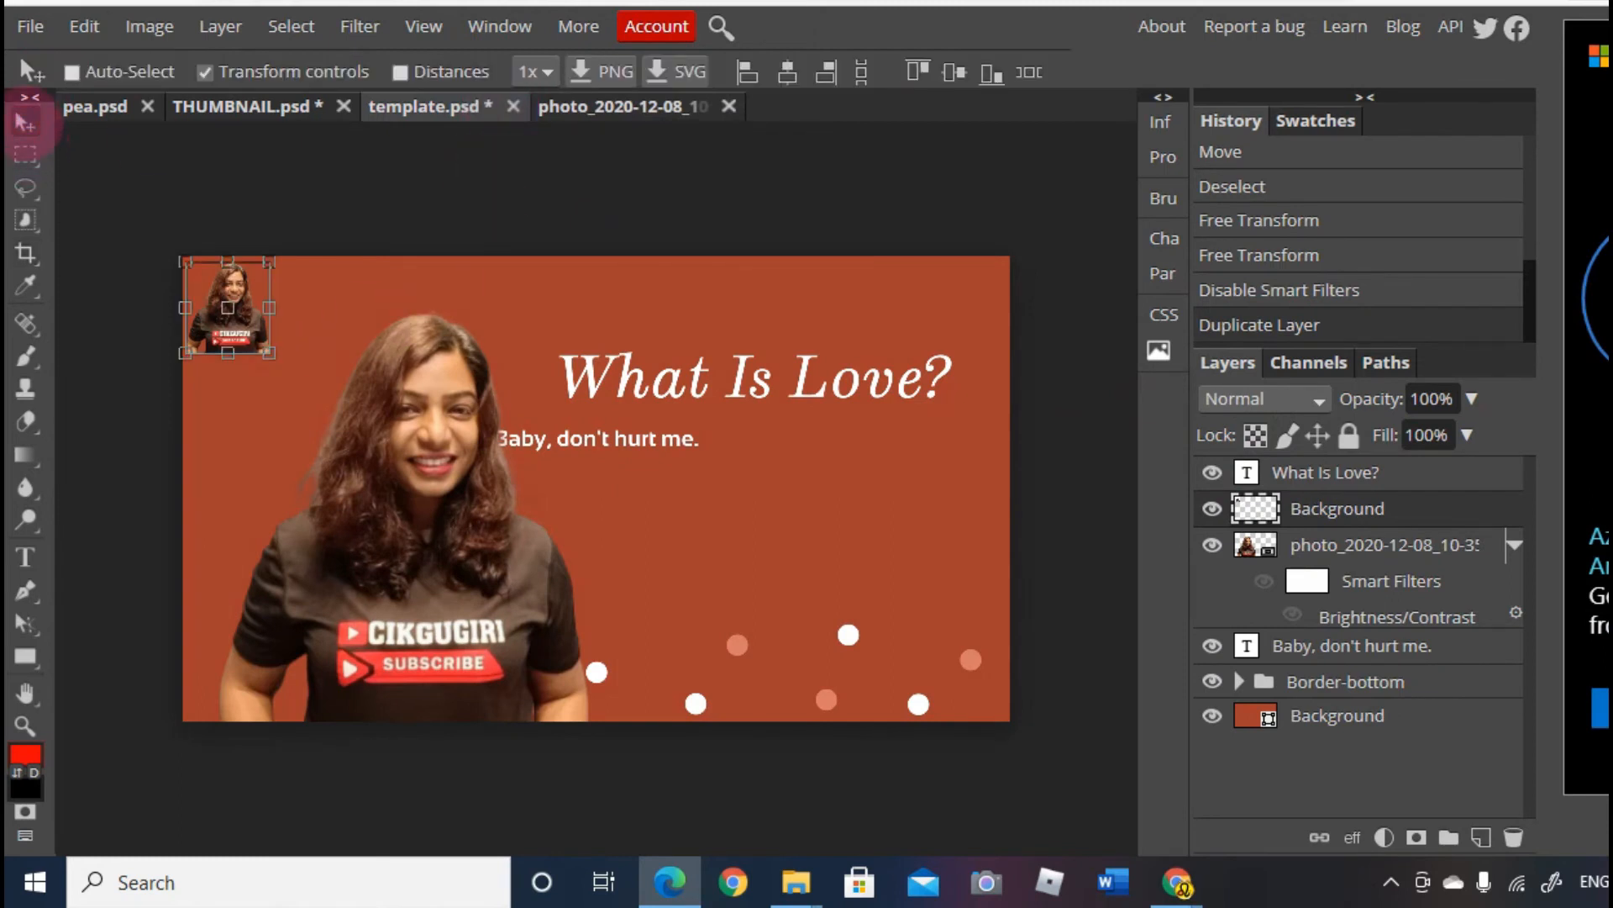
click(214, 306)
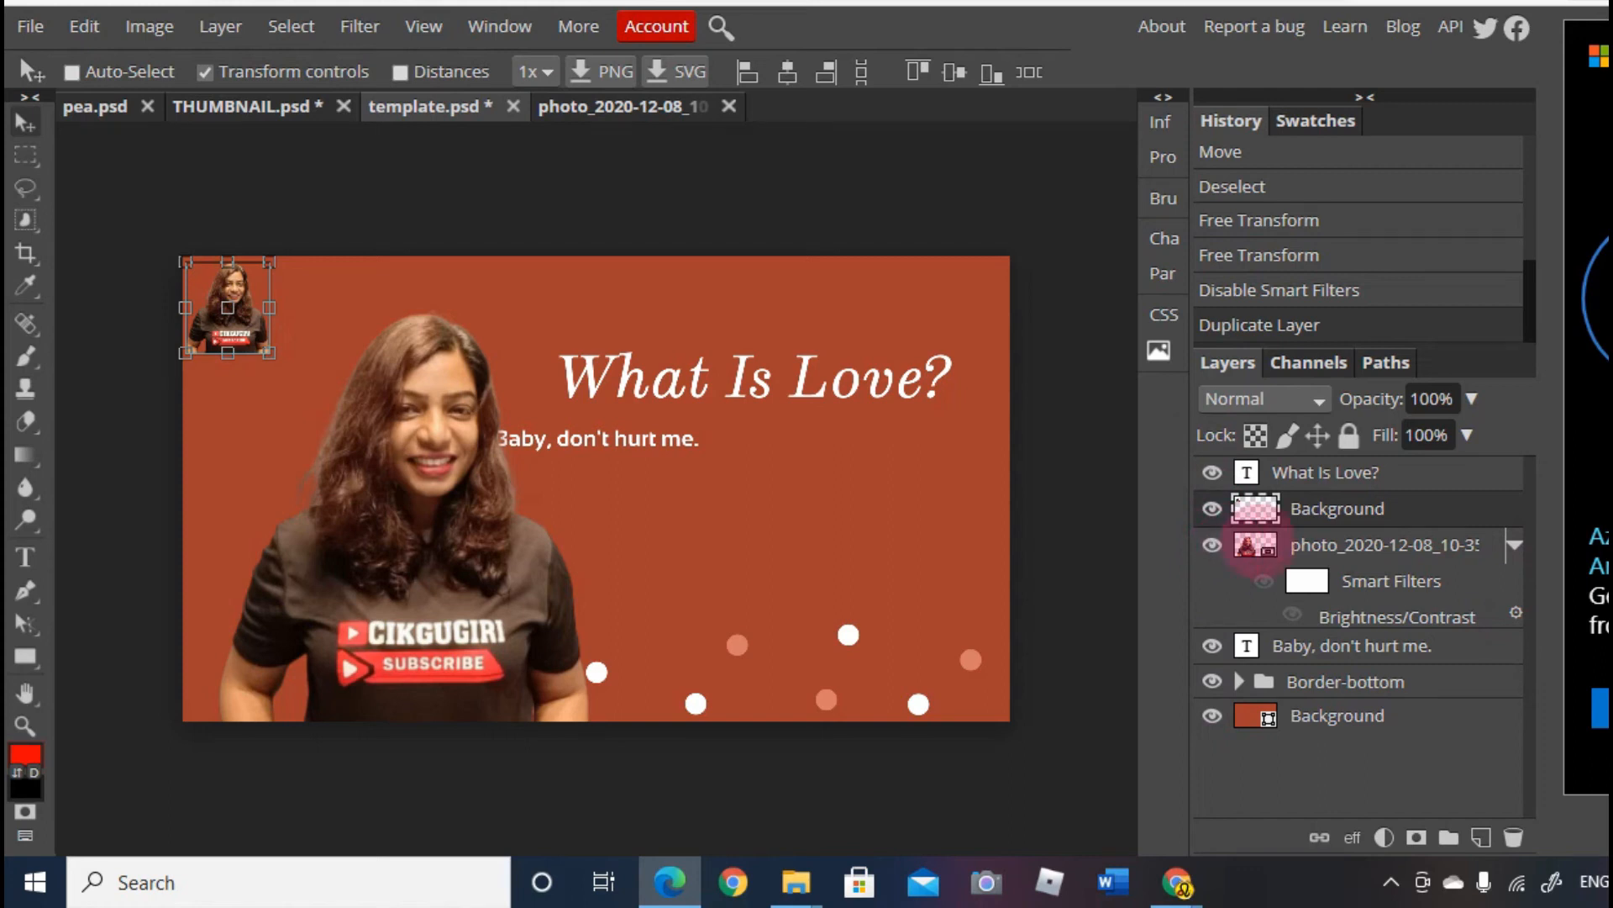
click(1260, 545)
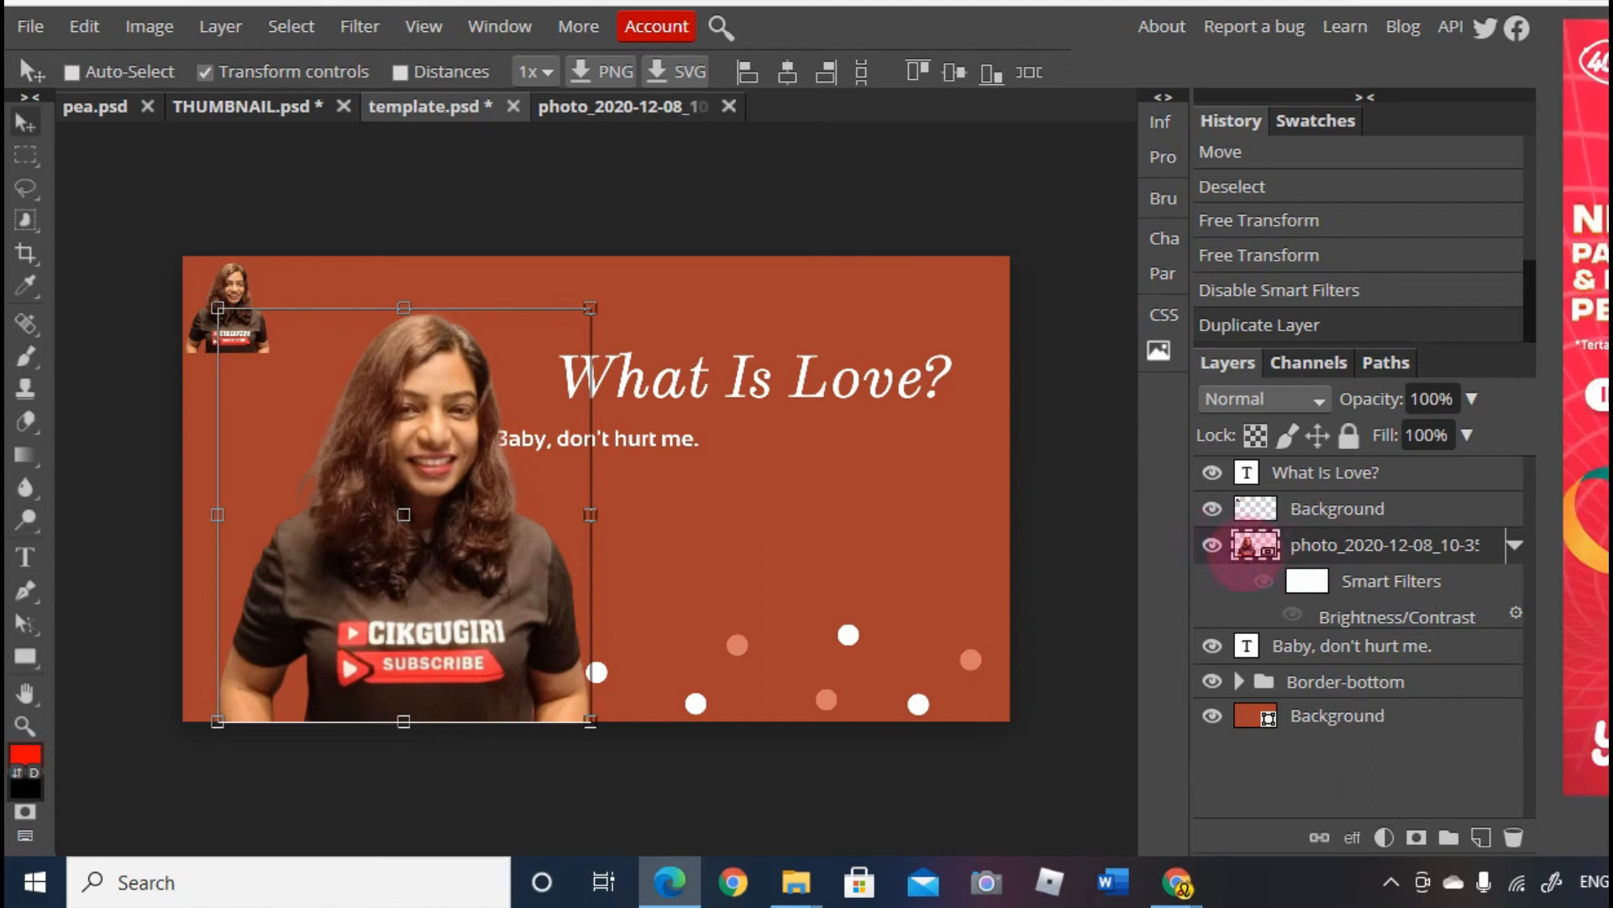
click(1212, 545)
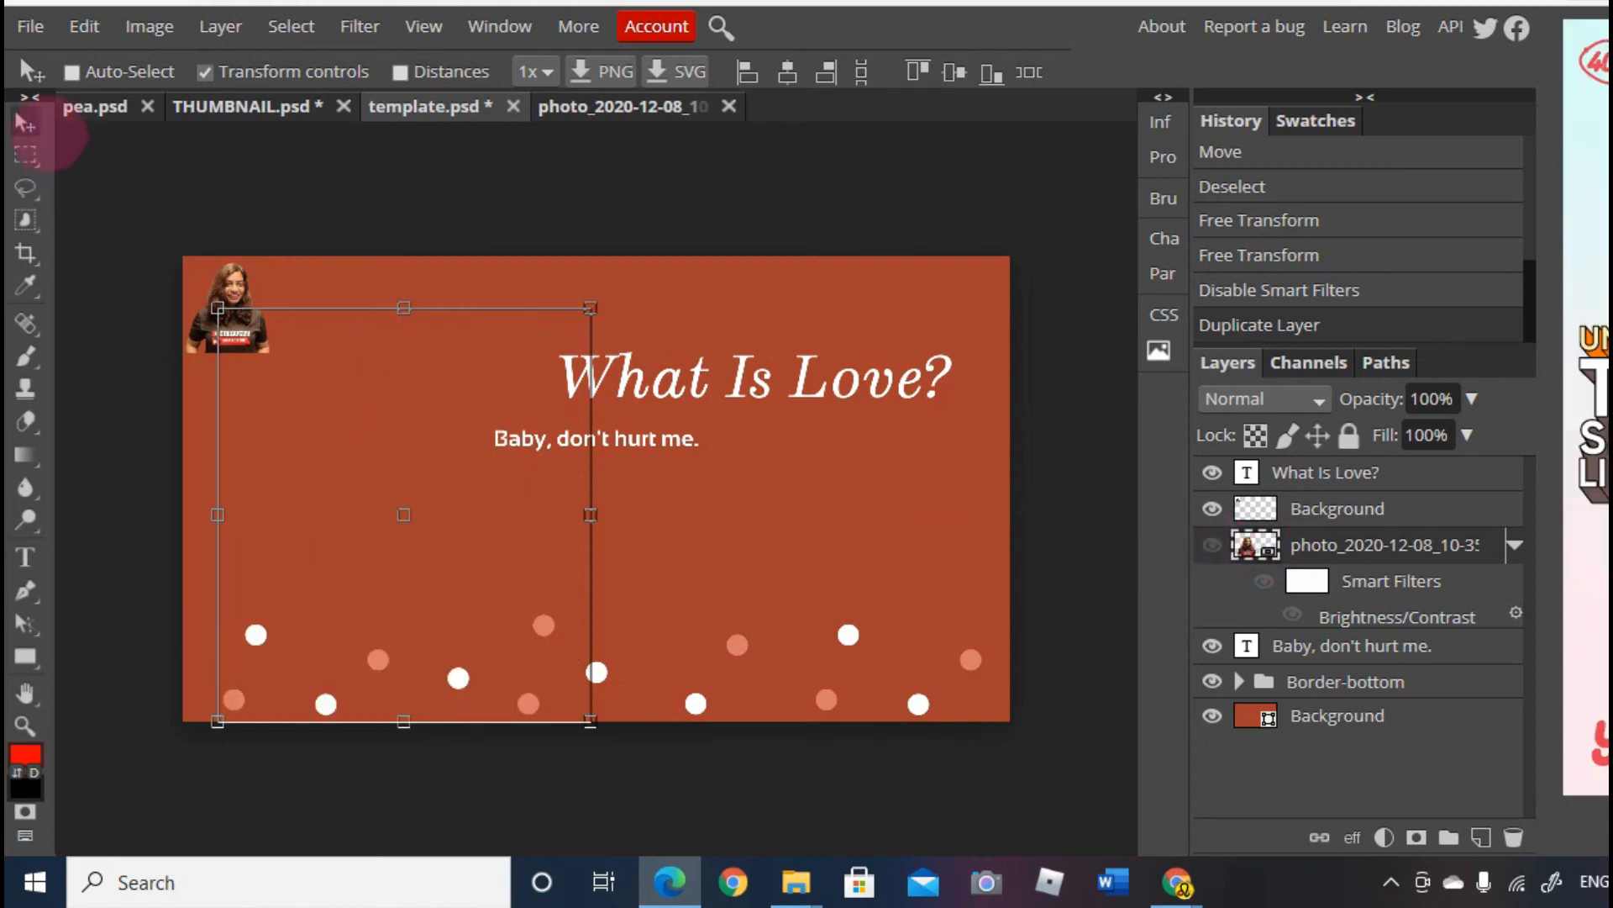
Move the cropped photo to the design's lower-left corner and scale it to about 464.62%, positioned at X 556 px, Y 783 px.
click(1336, 508)
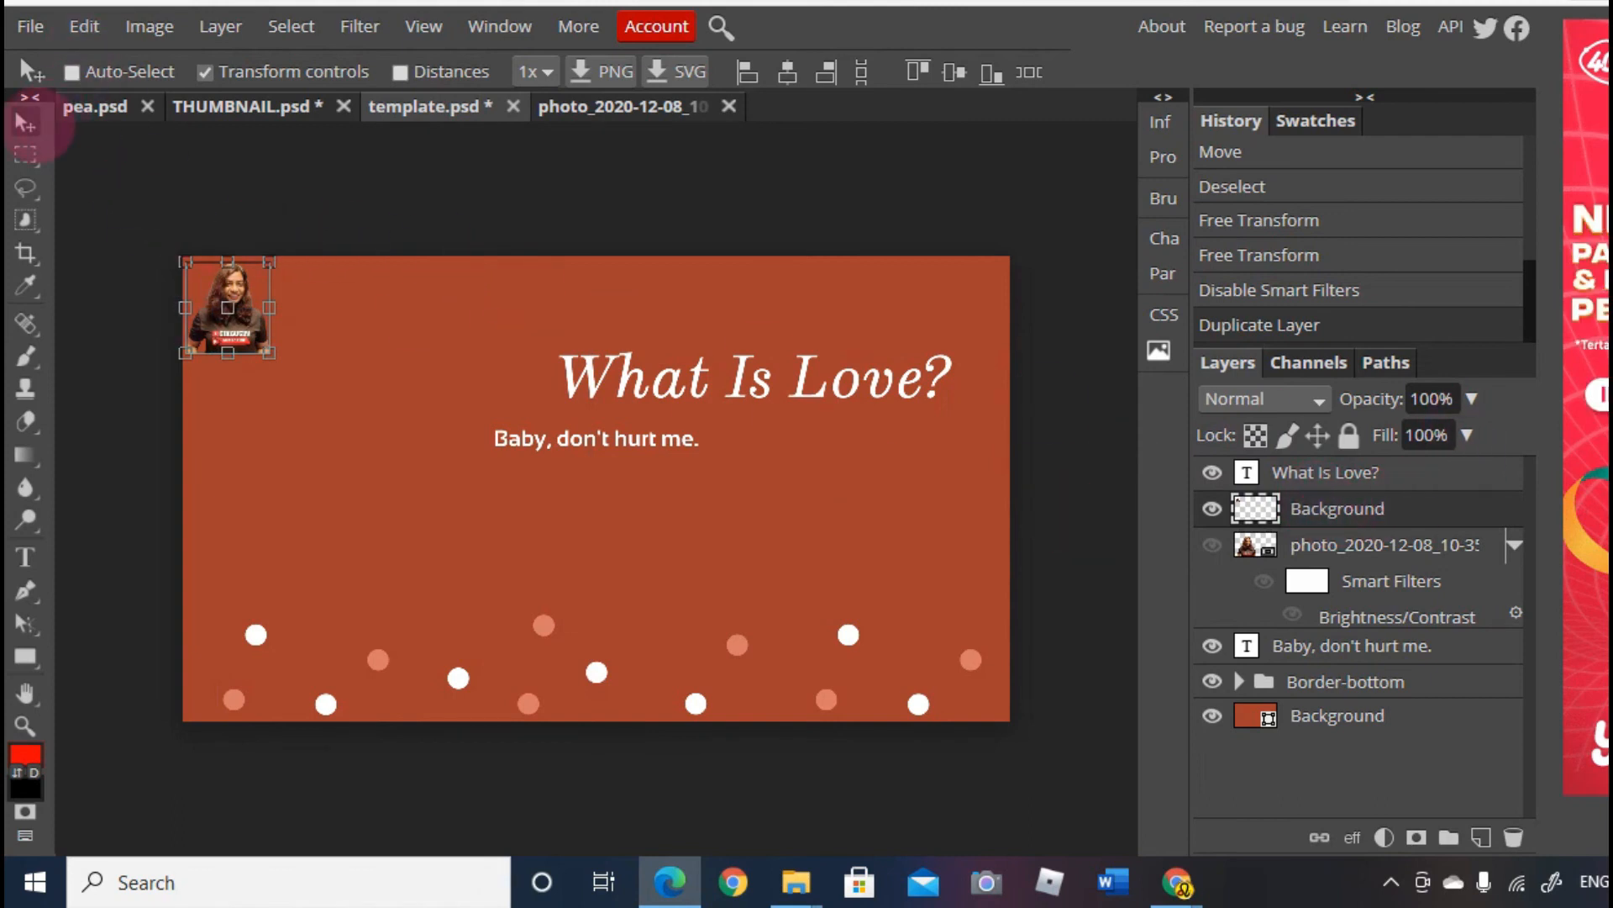
drag(265, 310, 314, 674)
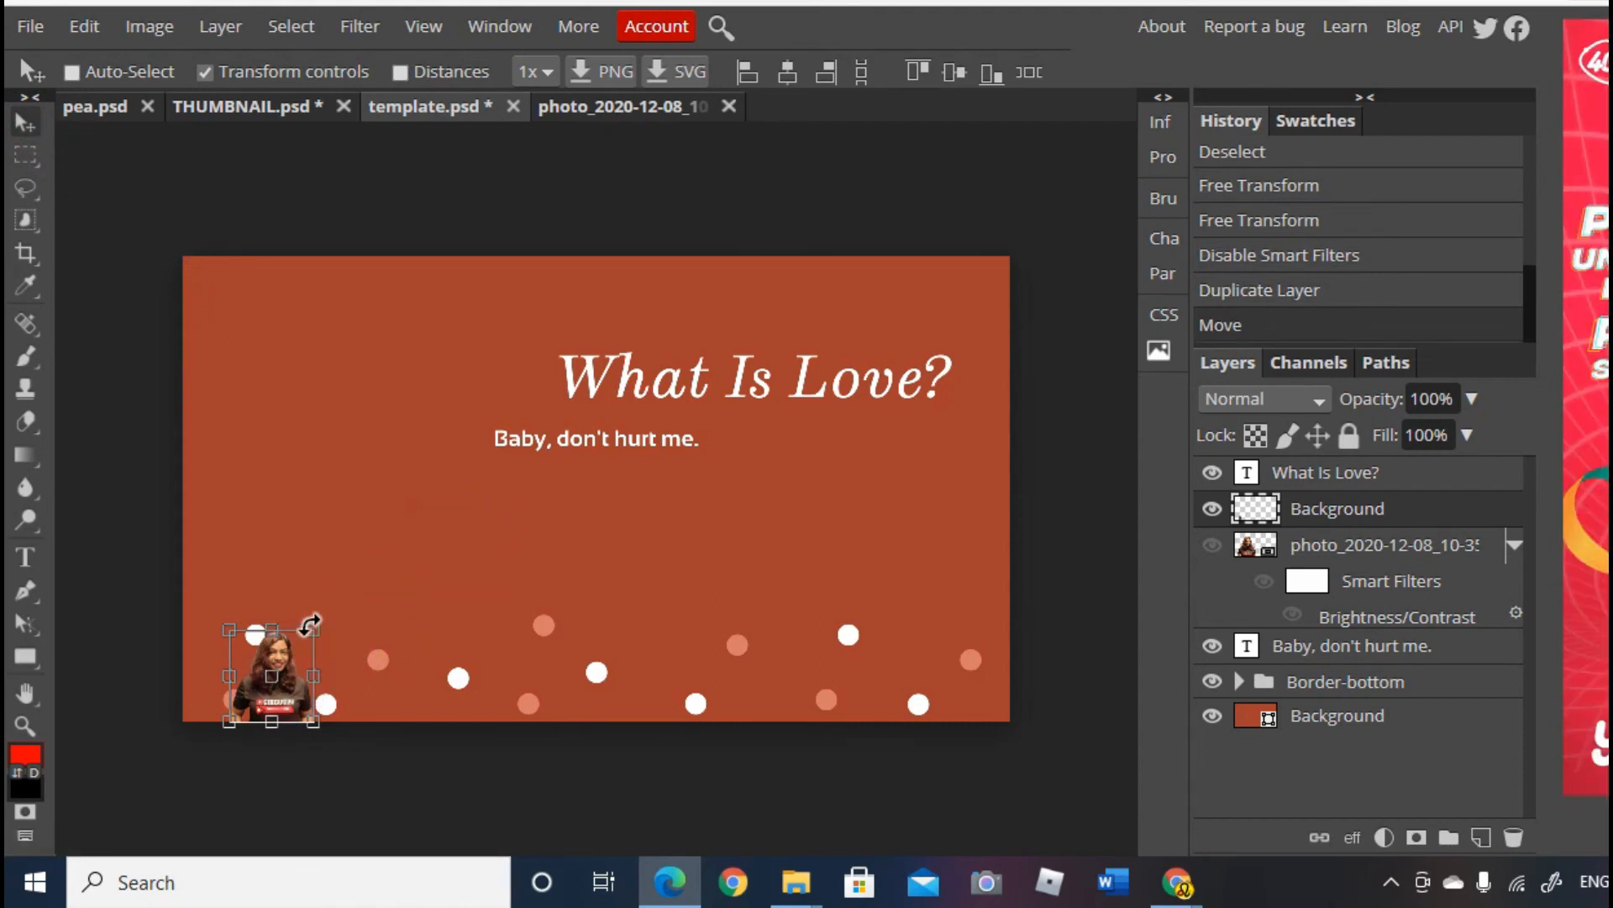
mouse_move(227, 629)
mouse_down()
mouse_move(223, 588)
mouse_move(210, 612)
mouse_up()
drag(316, 615, 606, 392)
drag(467, 540, 422, 539)
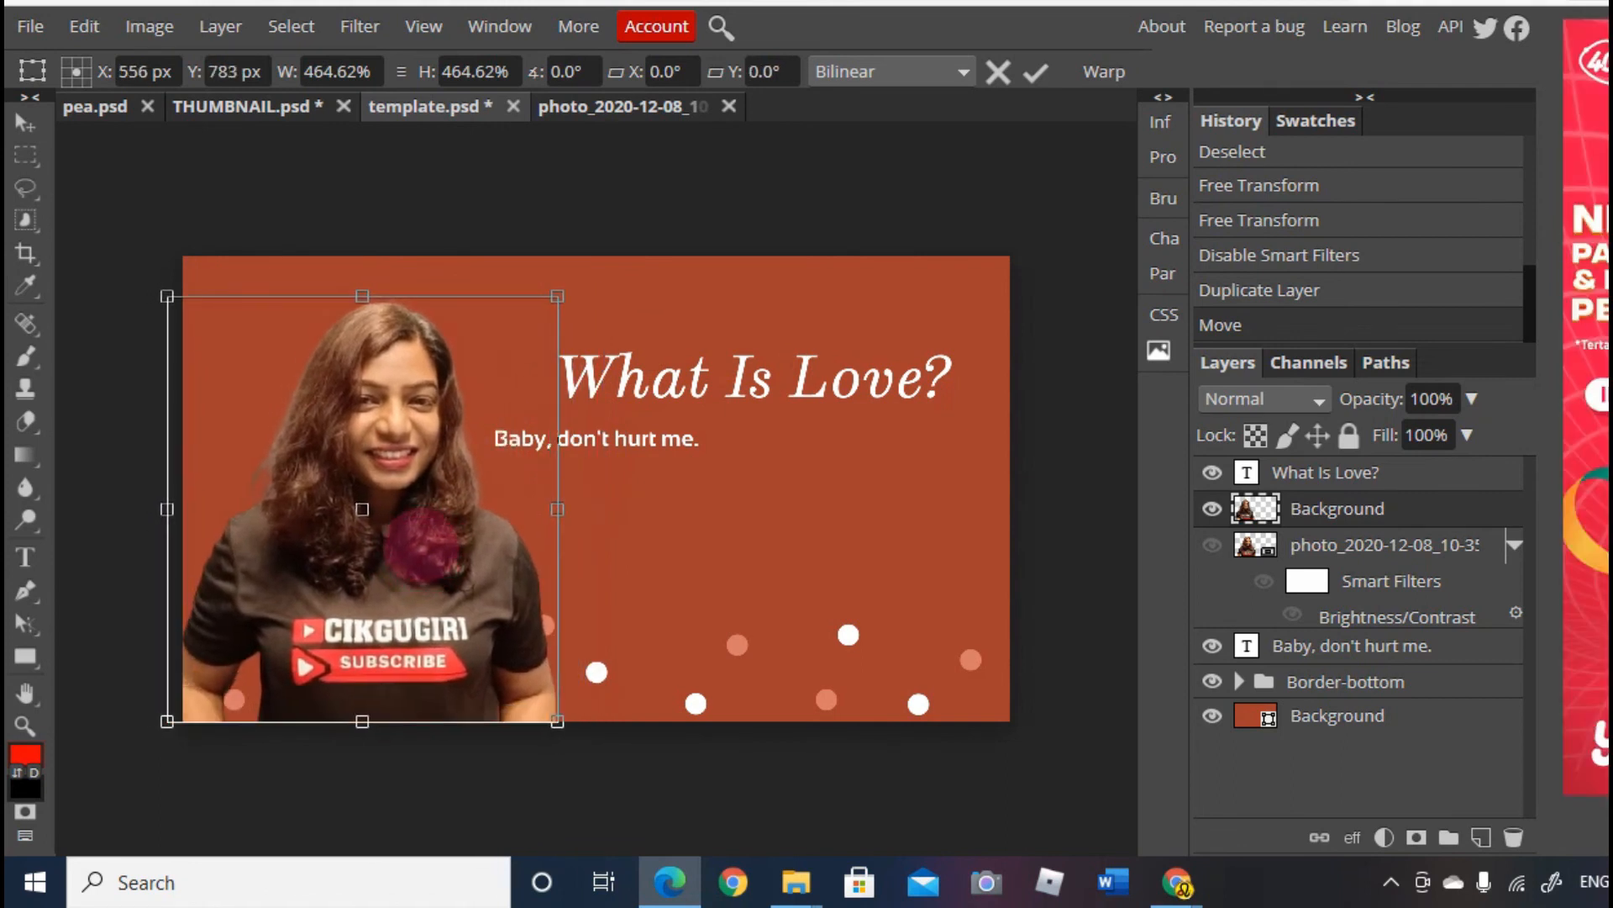
key(Return)
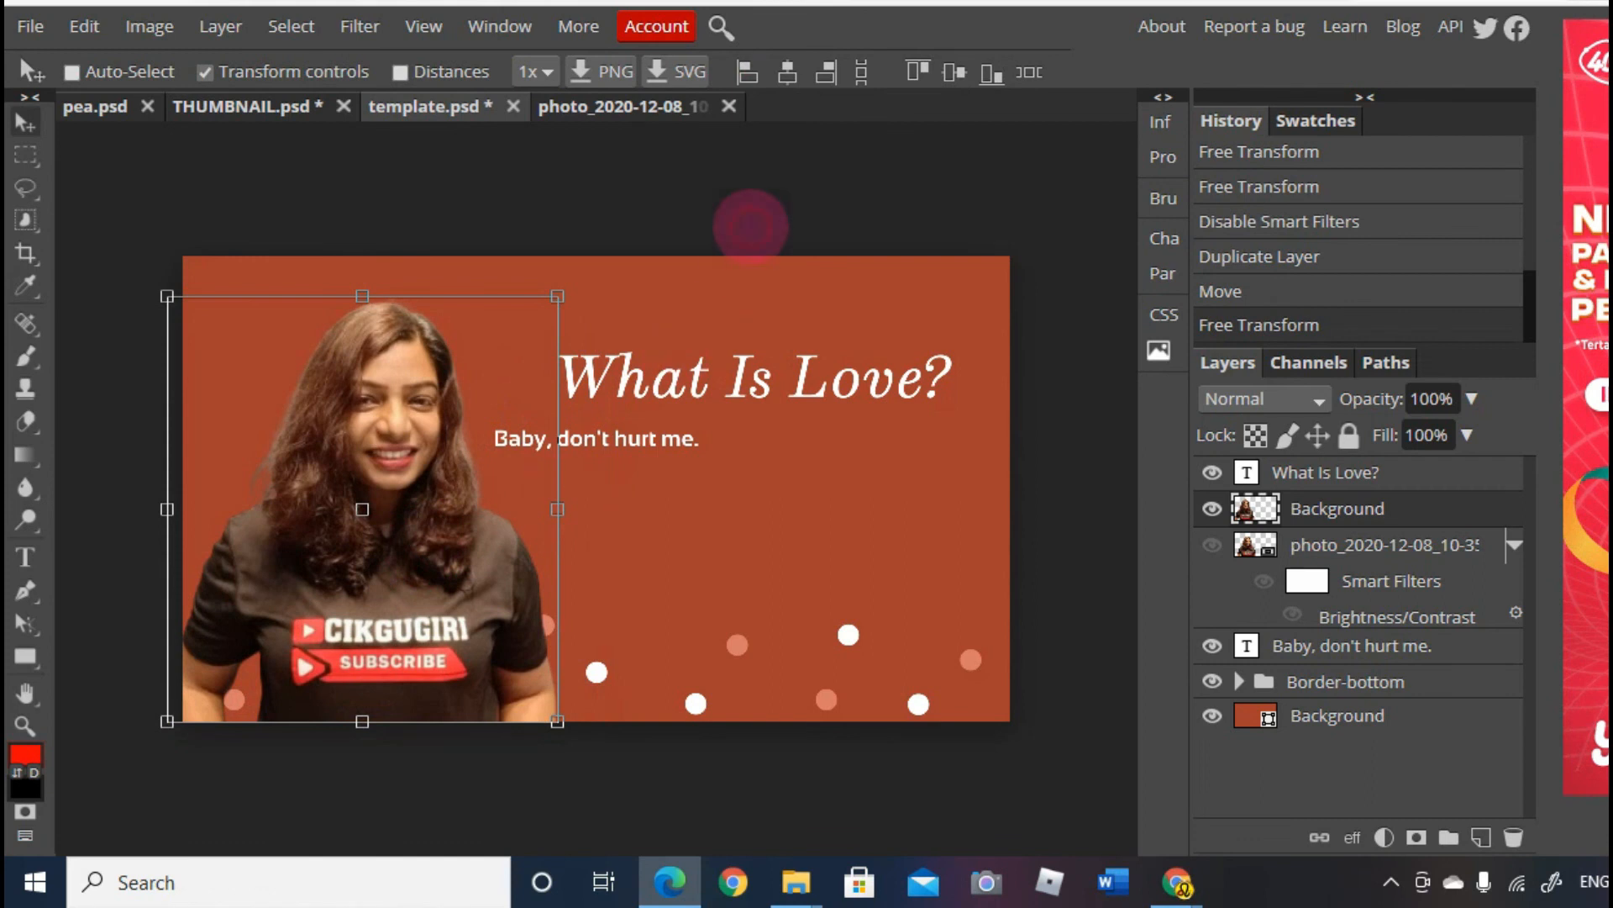